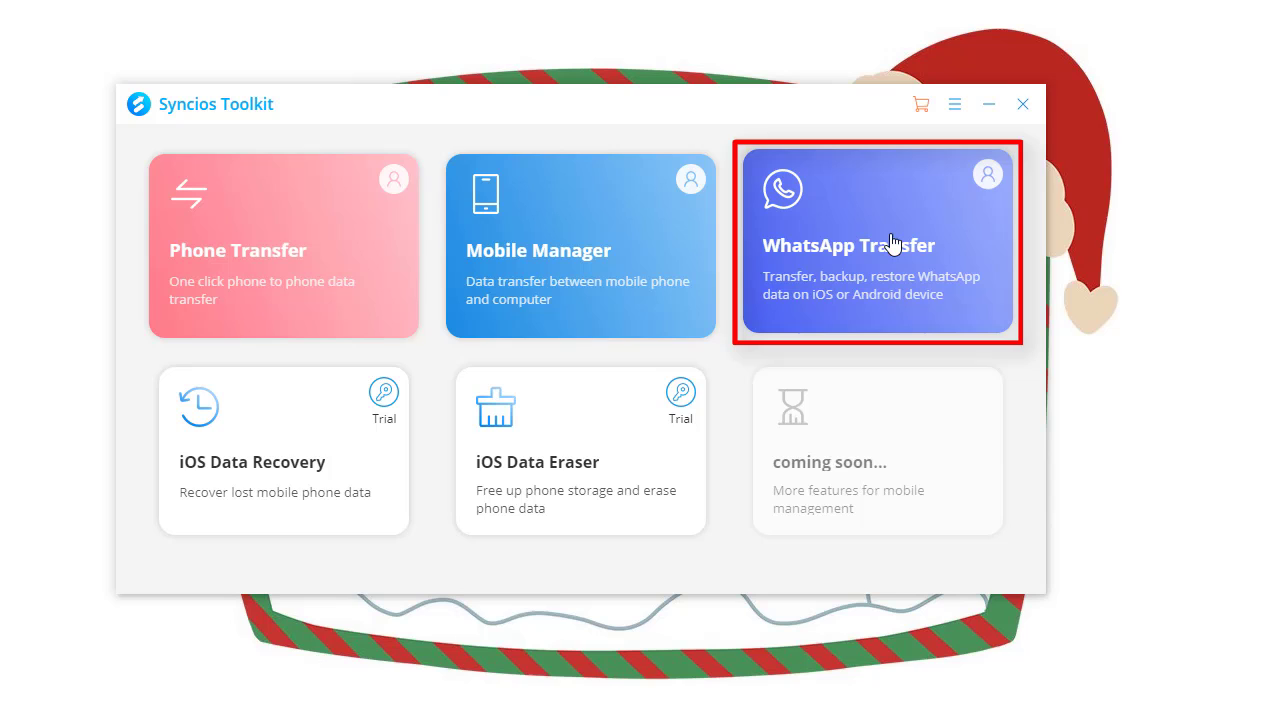
- Open the WhatsApp Transfer module and confirm English as its interface language
click(893, 244)
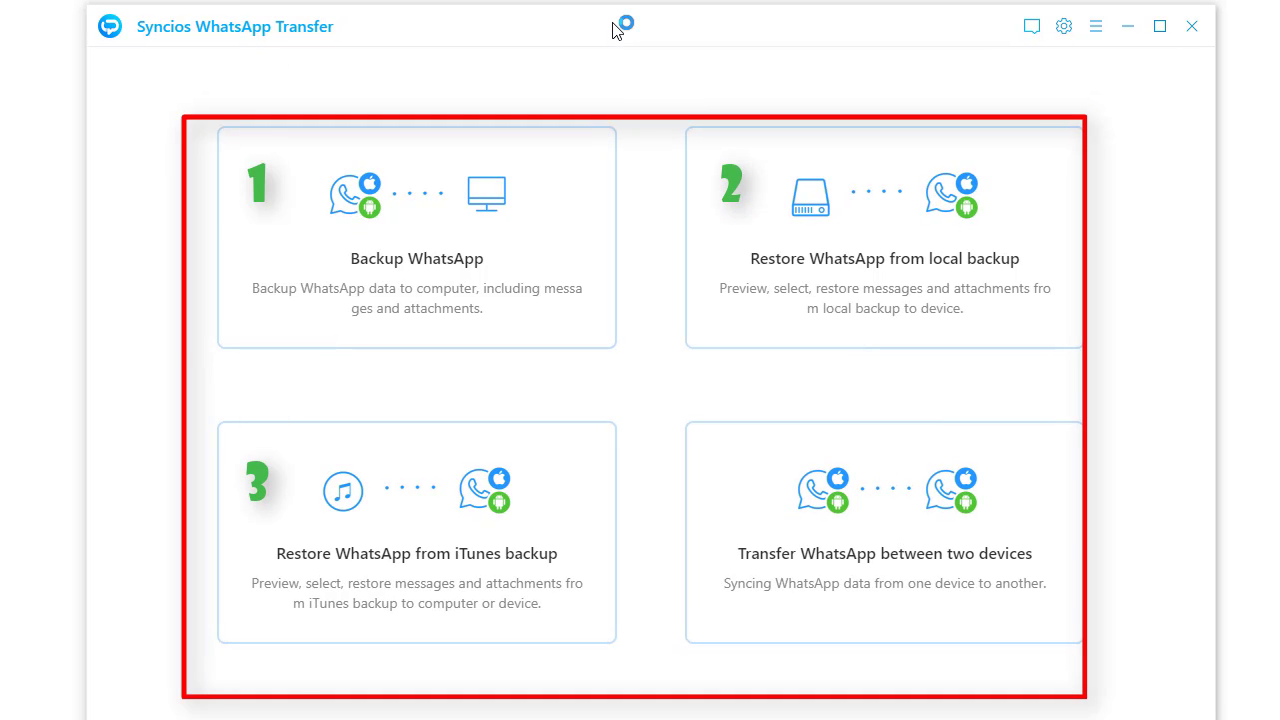
click(1096, 32)
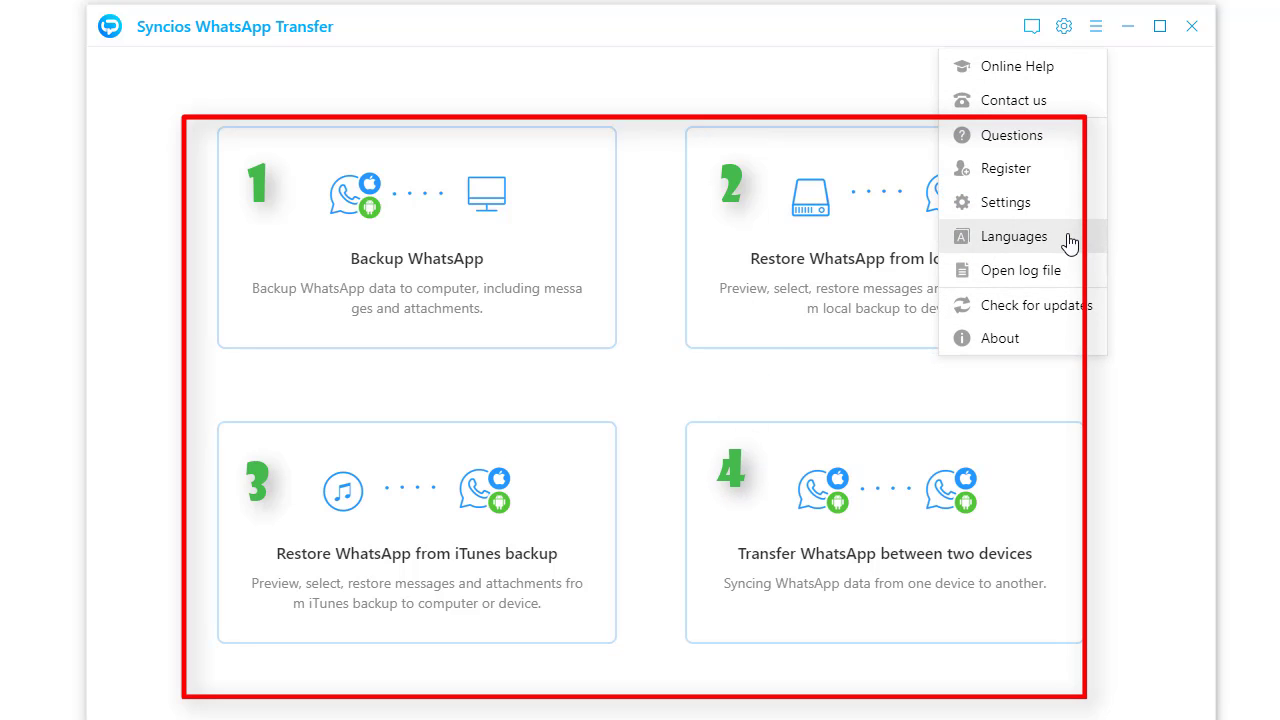
click(1066, 240)
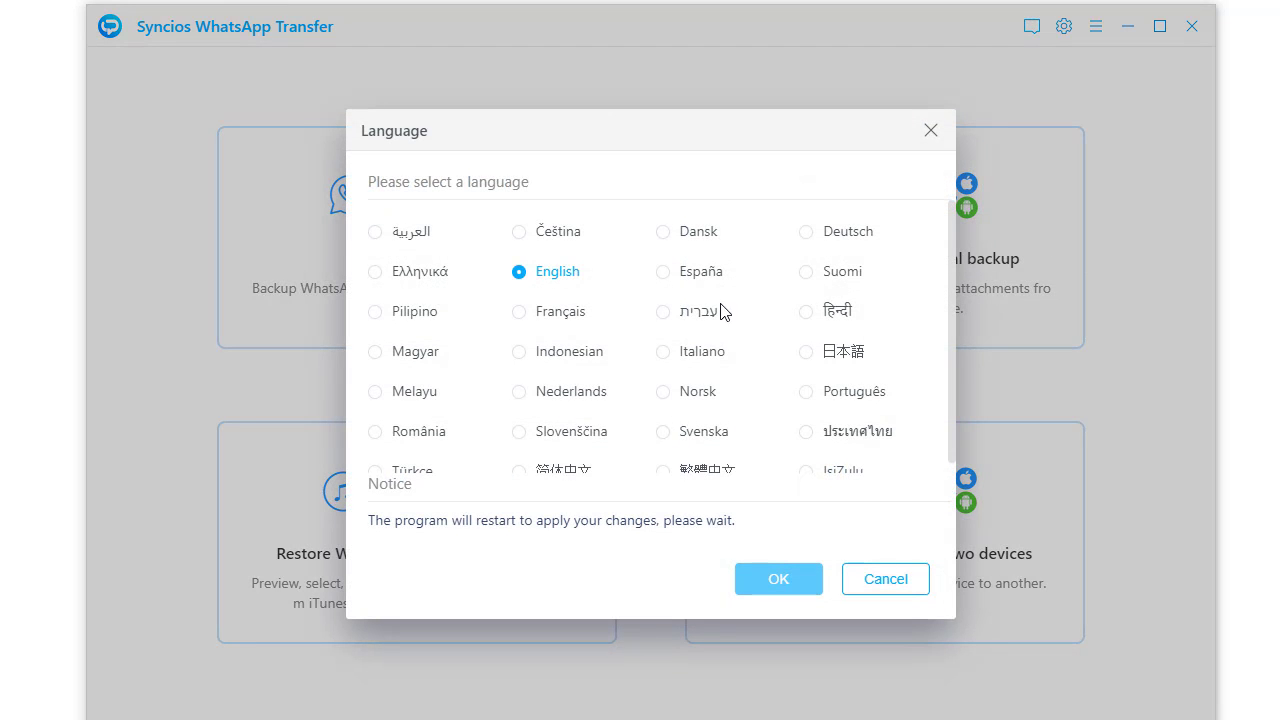
scroll(740, 340, down, 1)
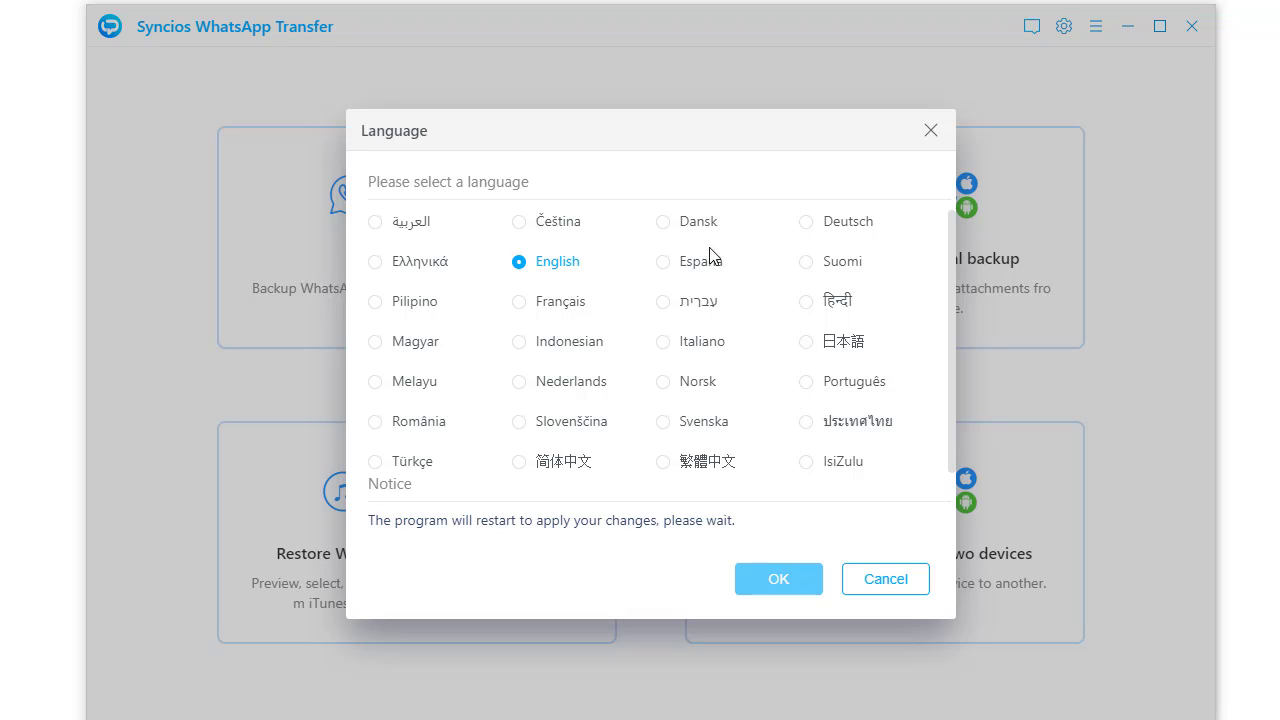
click(519, 302)
click(519, 264)
click(789, 580)
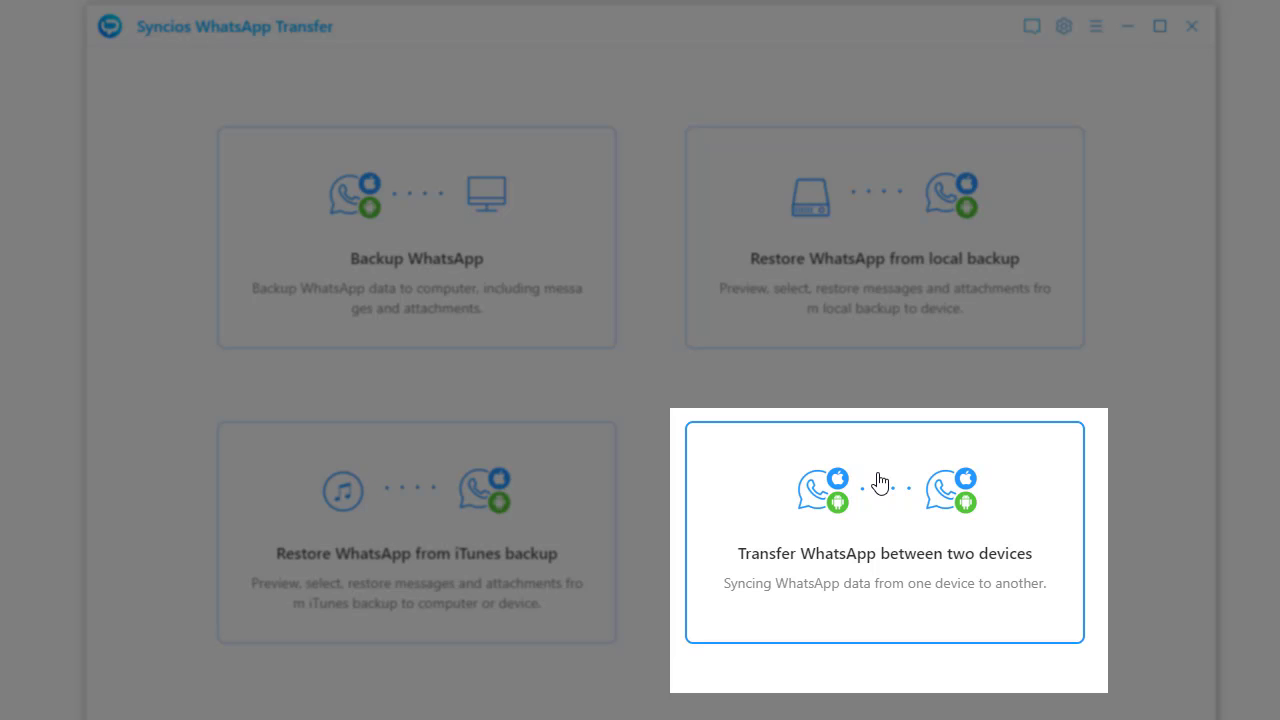
- Back up the iPhone's WhatsApp data to the computer as the first stage of a transfer between two devices
click(880, 482)
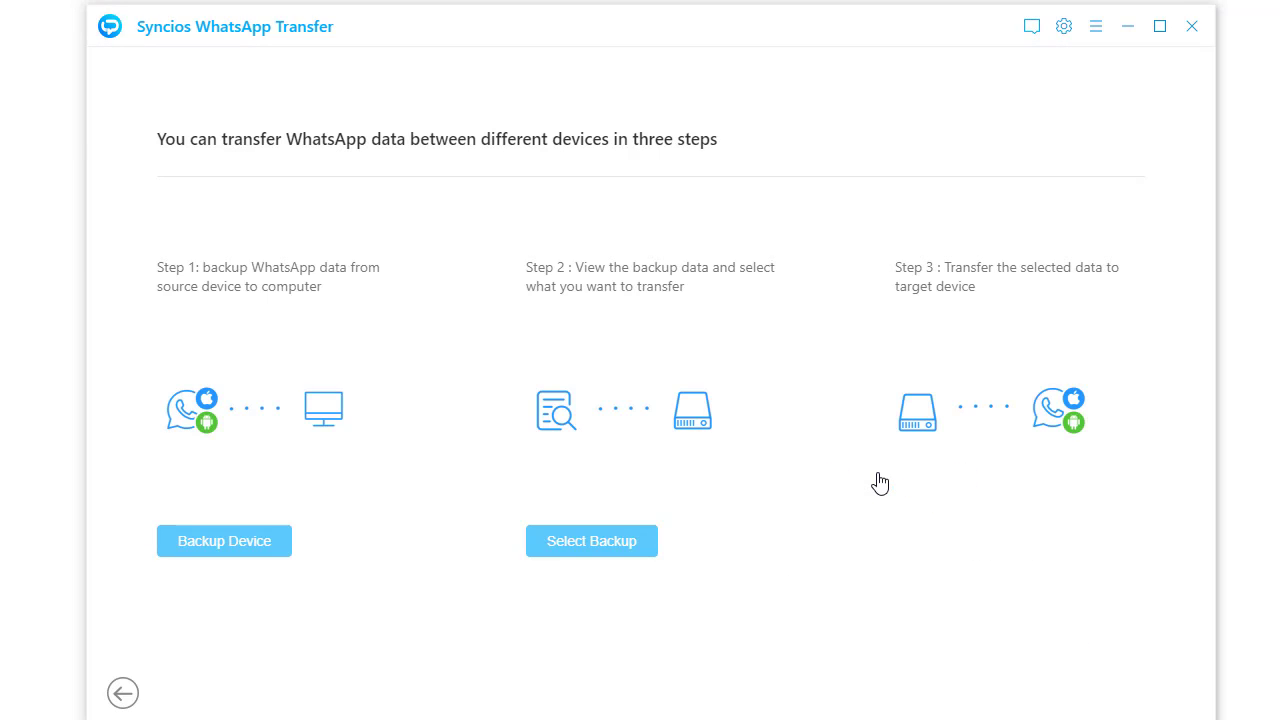
click(287, 546)
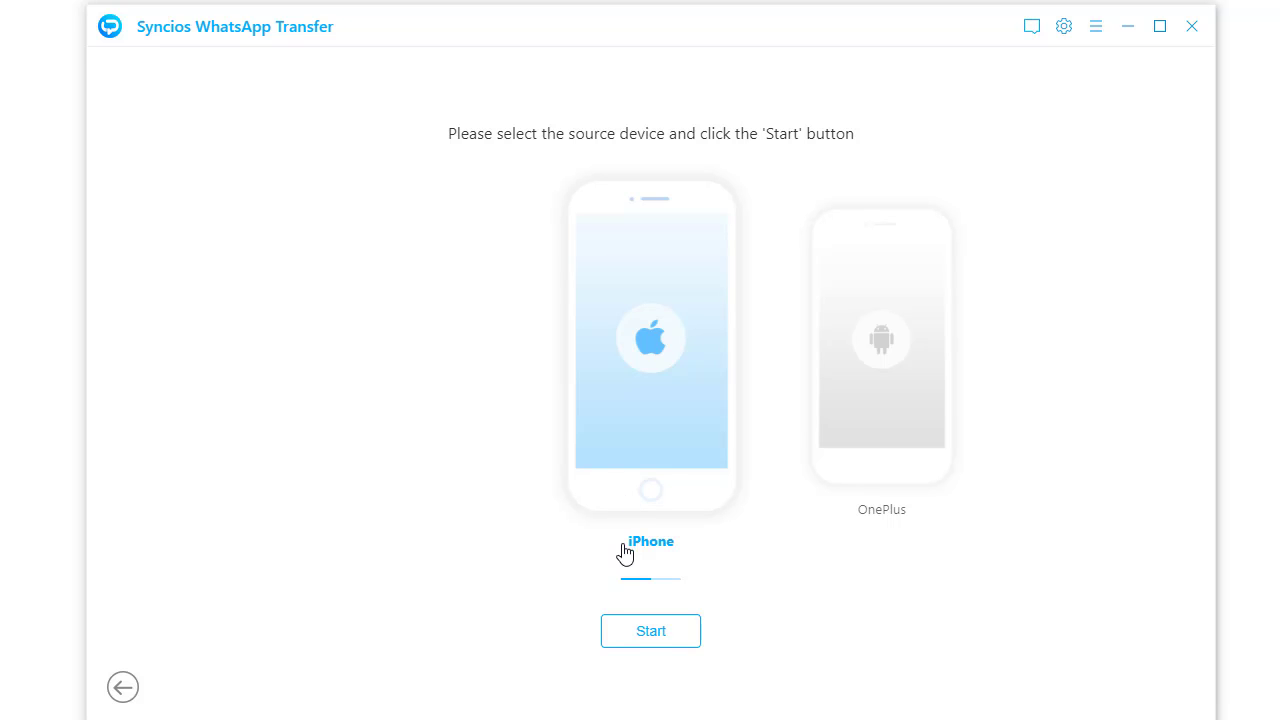
click(643, 636)
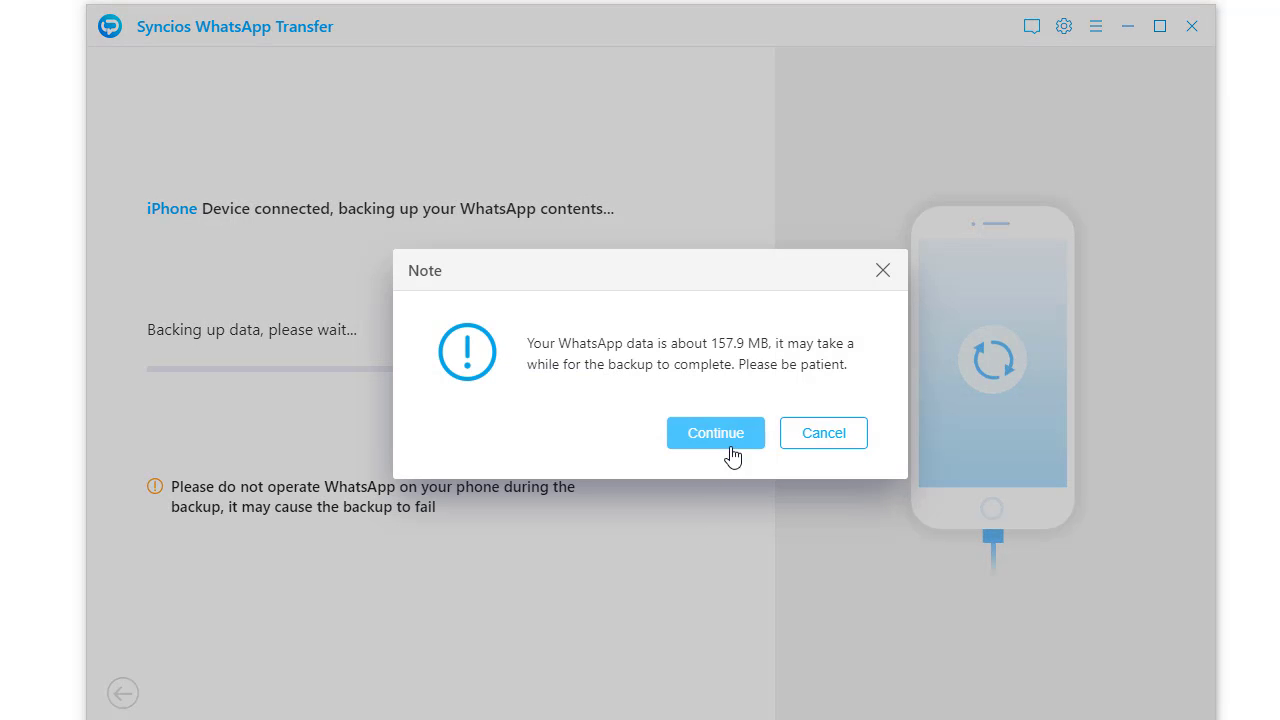
click(733, 454)
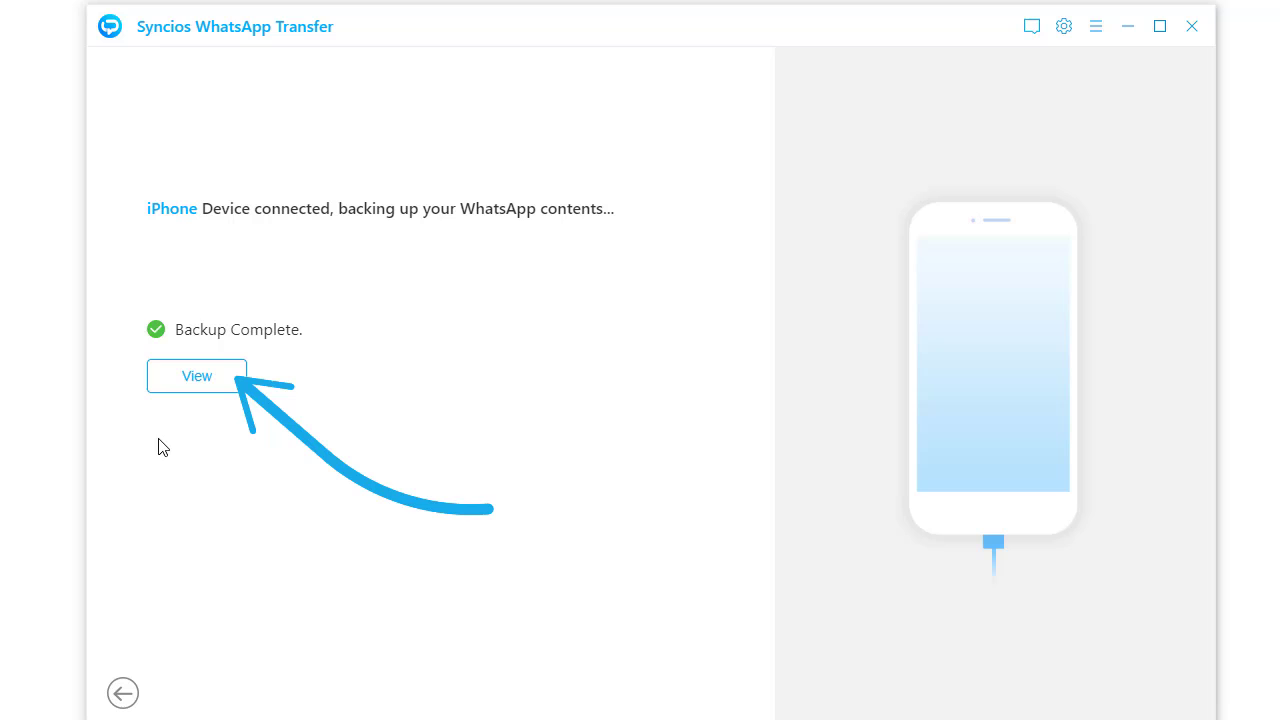
- Open the iPhone backup dated 2020/12/23 11:56 from the local WhatsApp backups for restoring
click(189, 388)
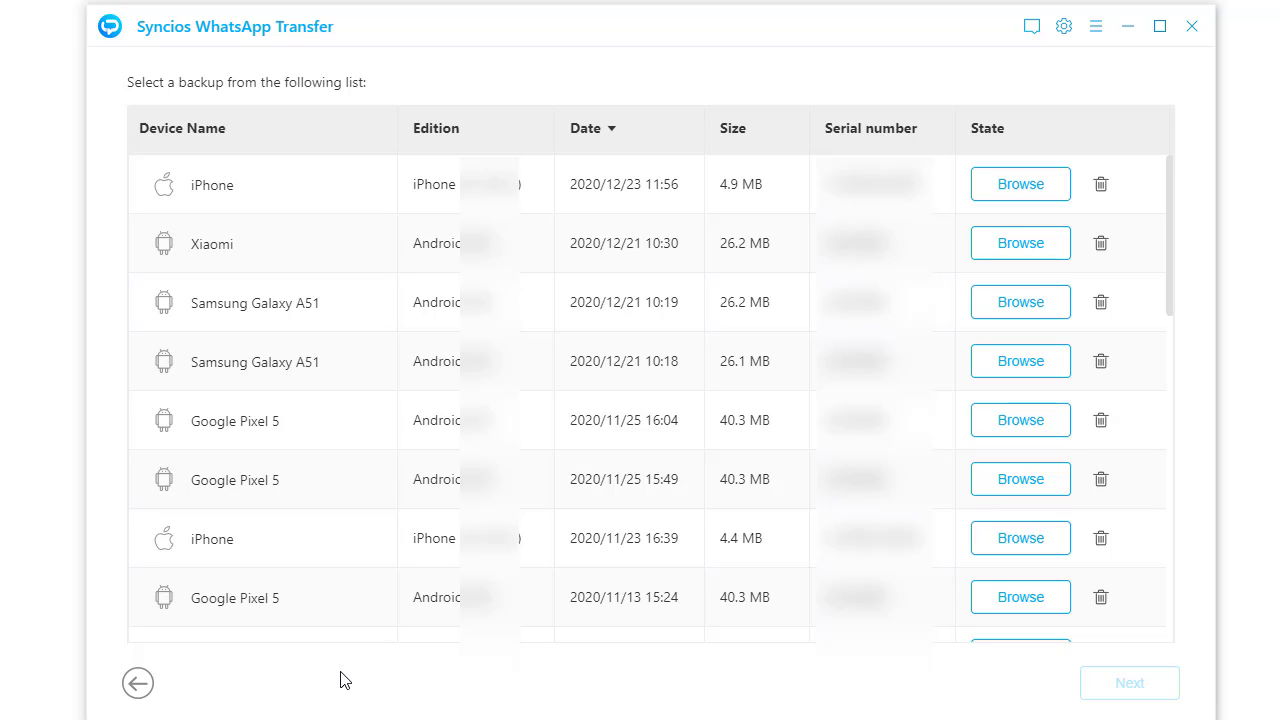
click(137, 685)
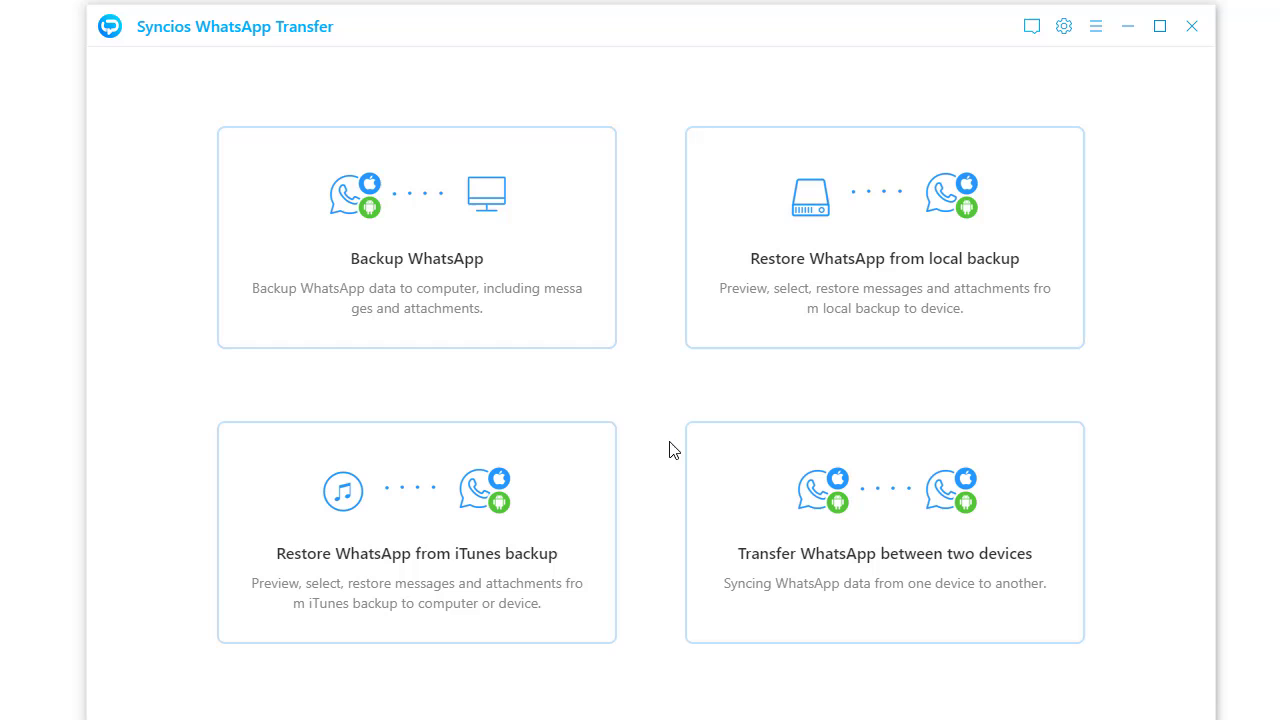
click(894, 304)
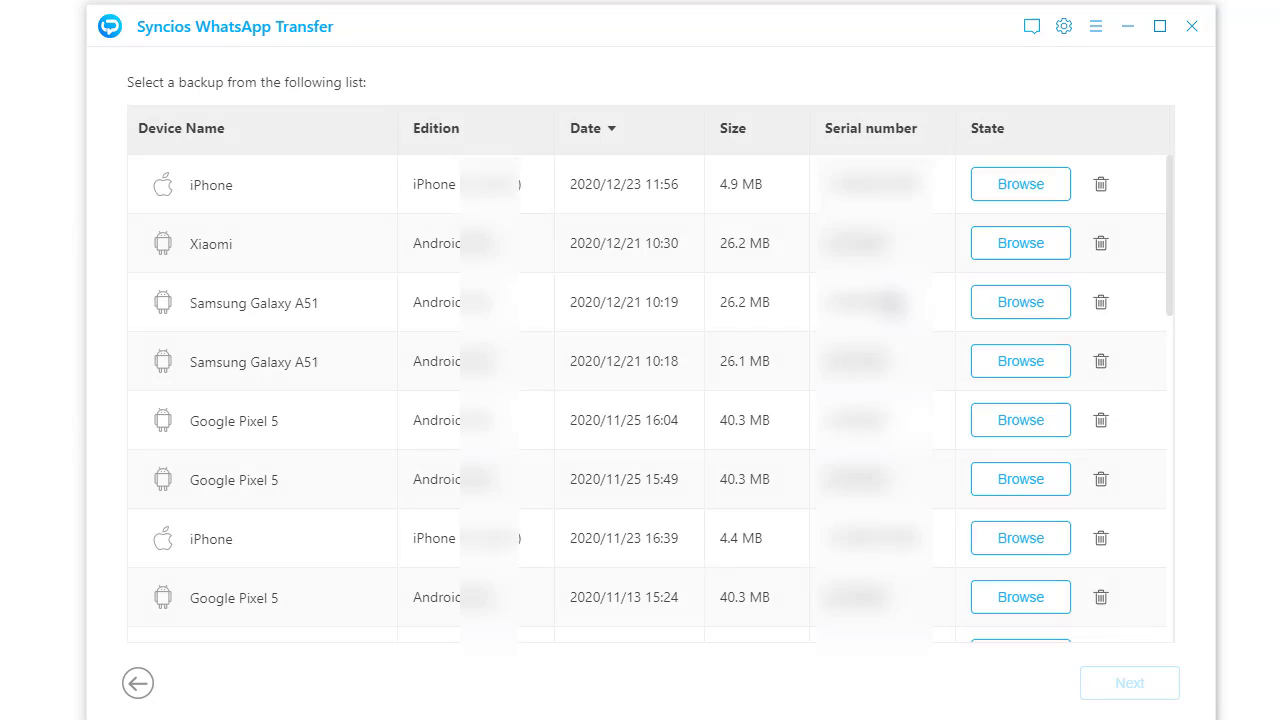
click(1013, 199)
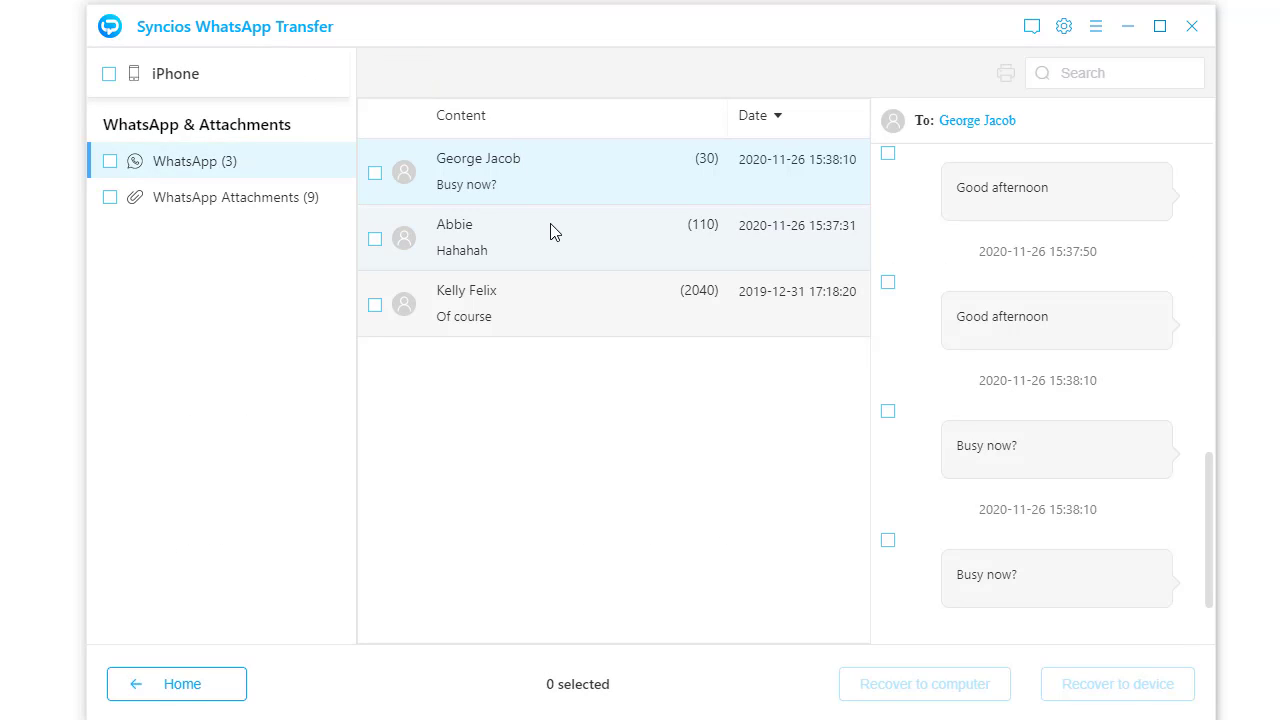
- Select all three WhatsApp chats and all WhatsApp attachments in the iPhone backup
click(375, 175)
click(375, 240)
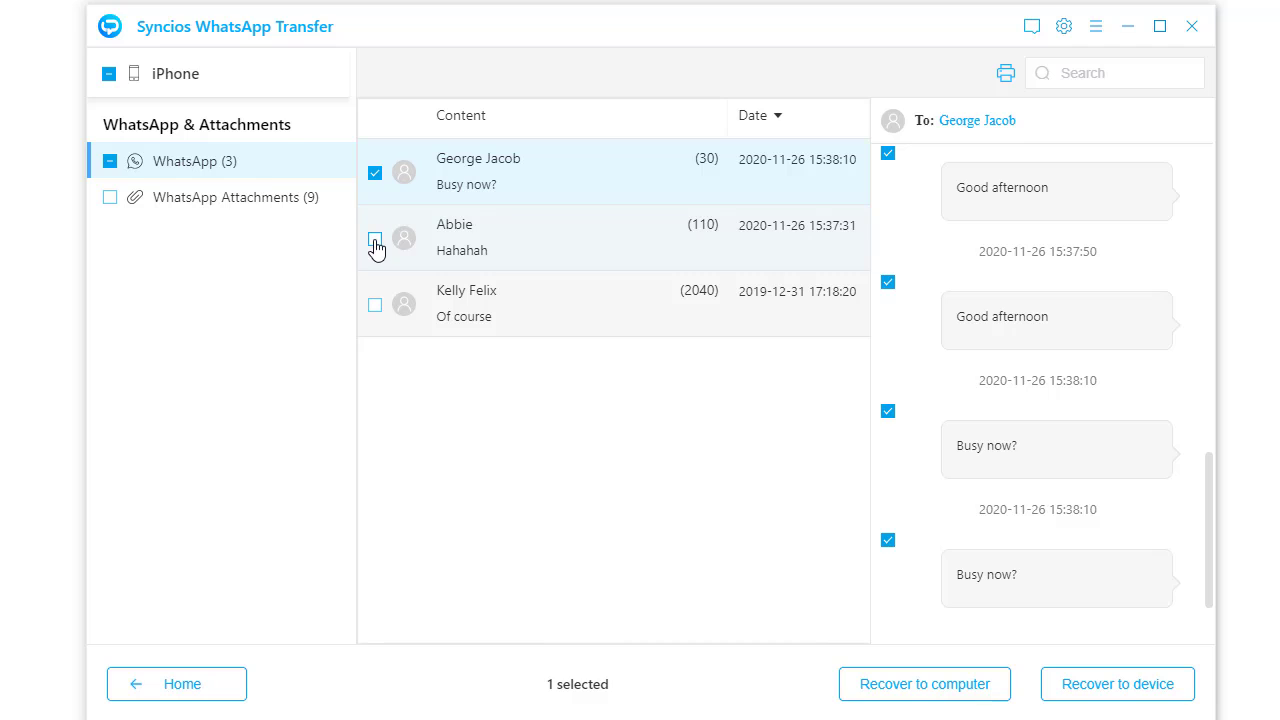
click(375, 305)
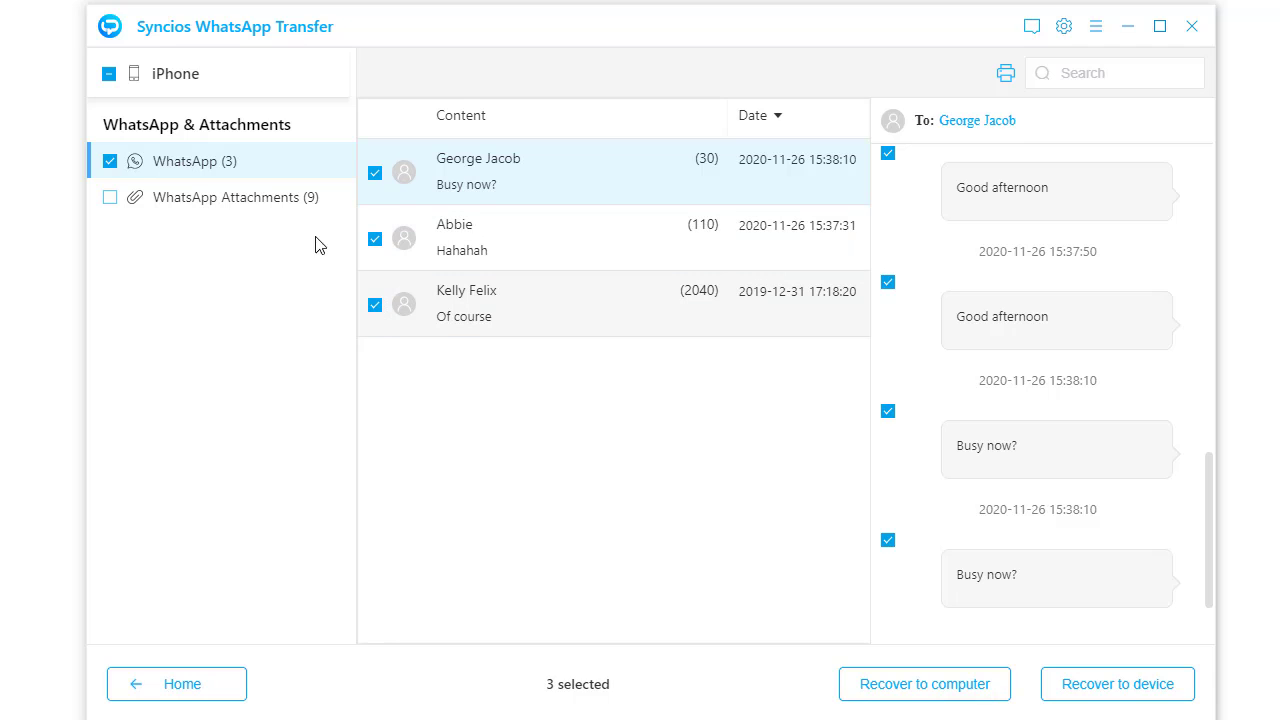
click(110, 200)
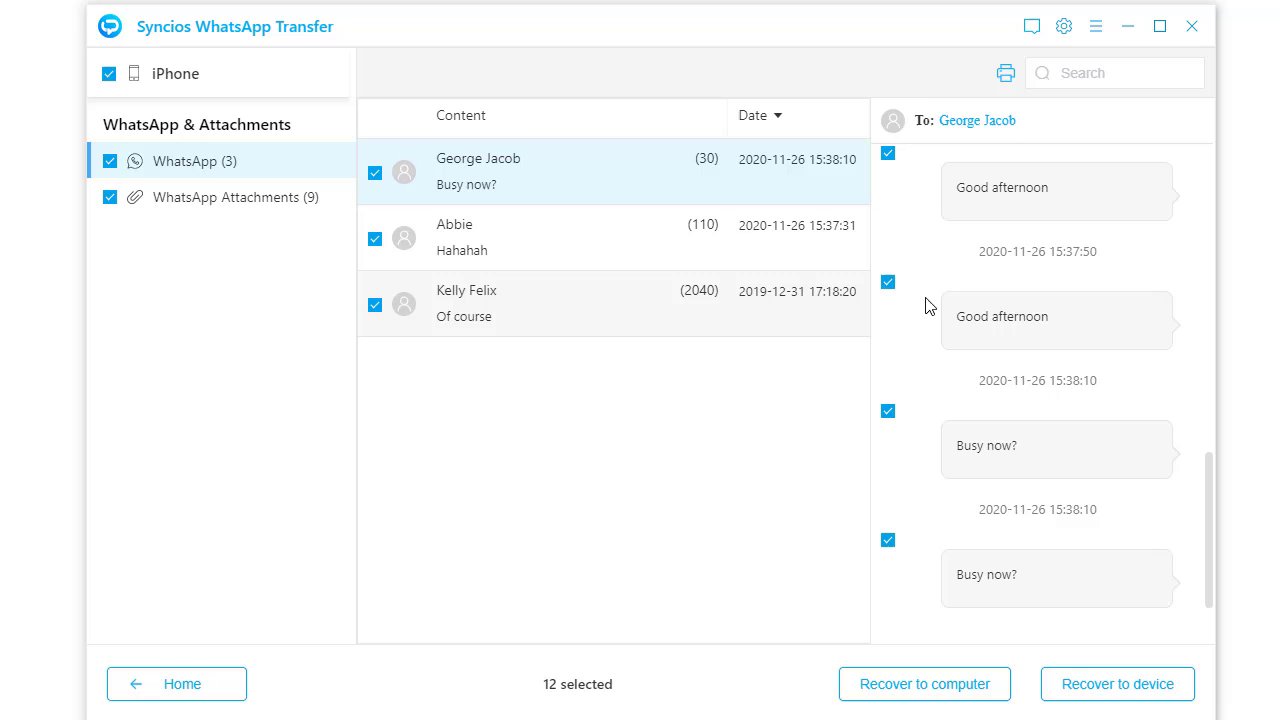
- Look through the first chat's messages and the WhatsApp photo attachments in the backup
scroll(1034, 391, up, 10)
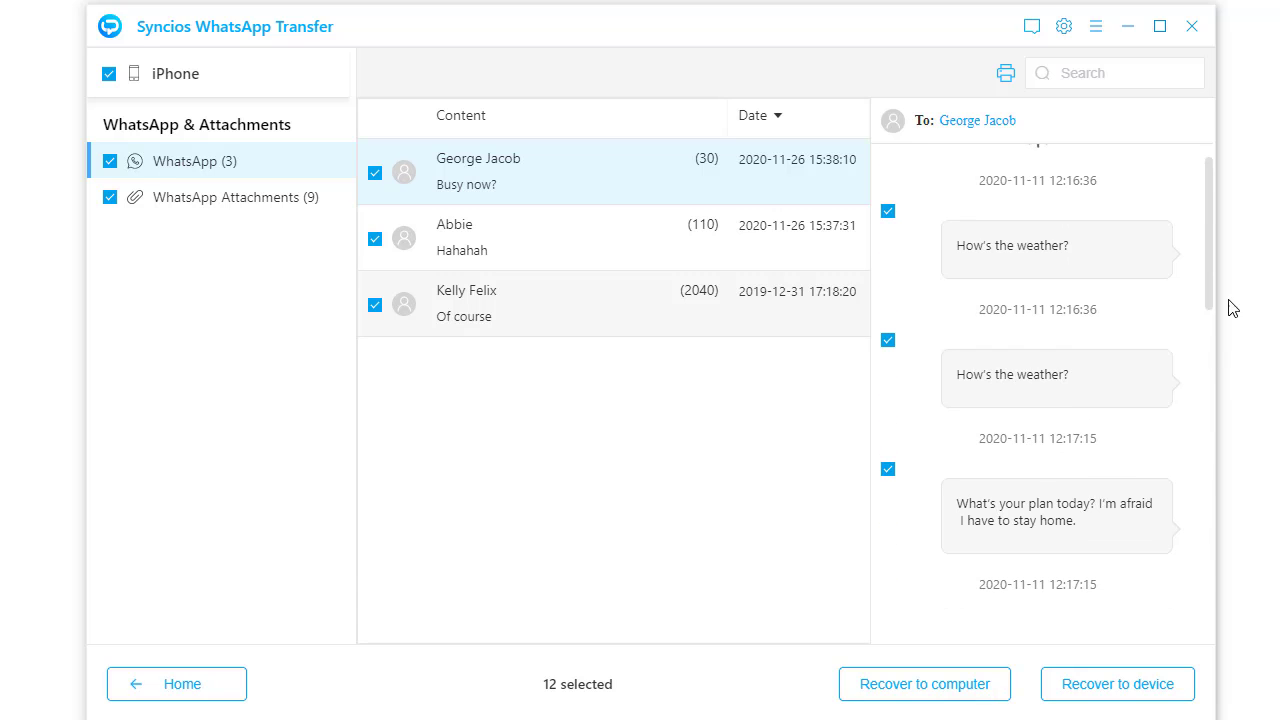
scroll(1204, 200, up, 2)
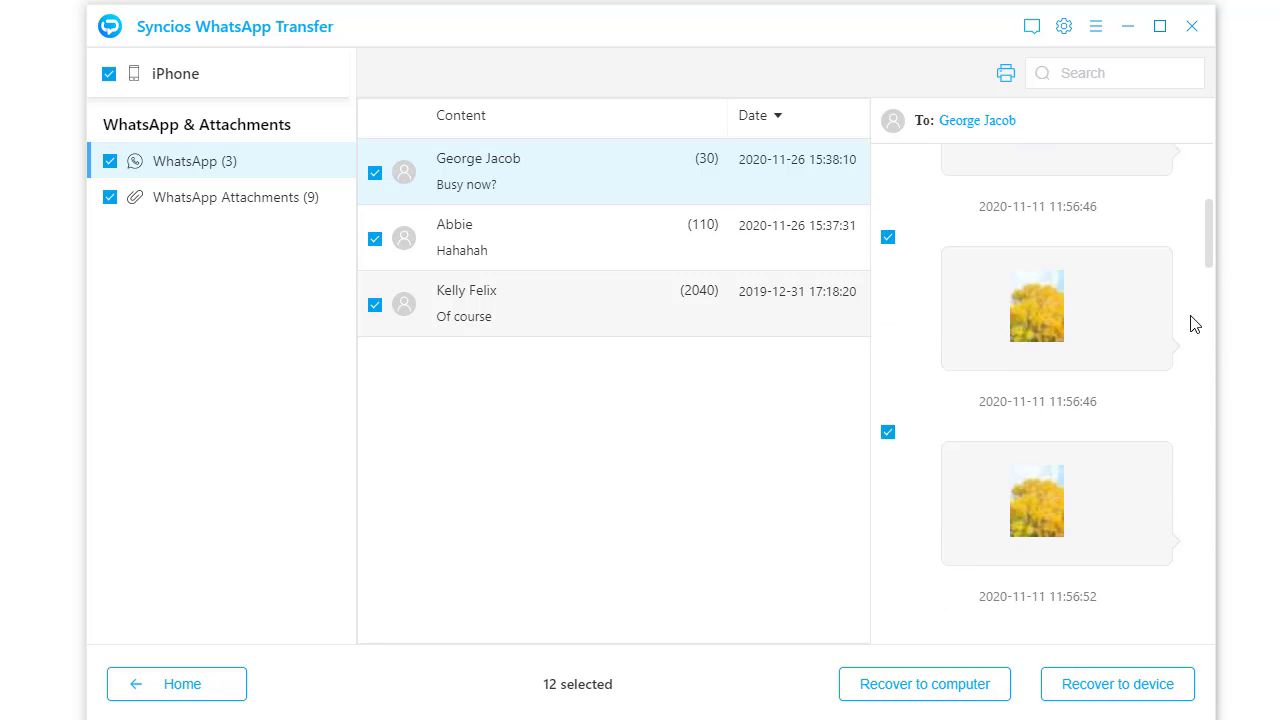
scroll(1189, 380, down, 10)
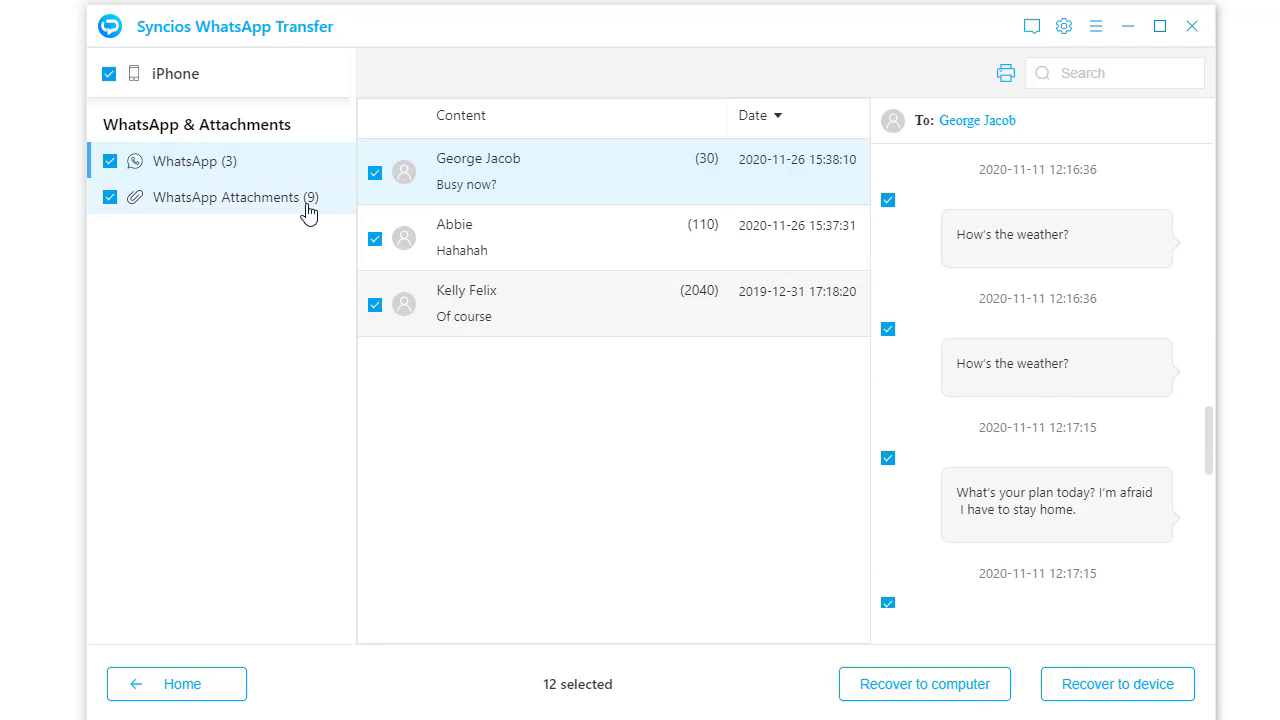
click(305, 205)
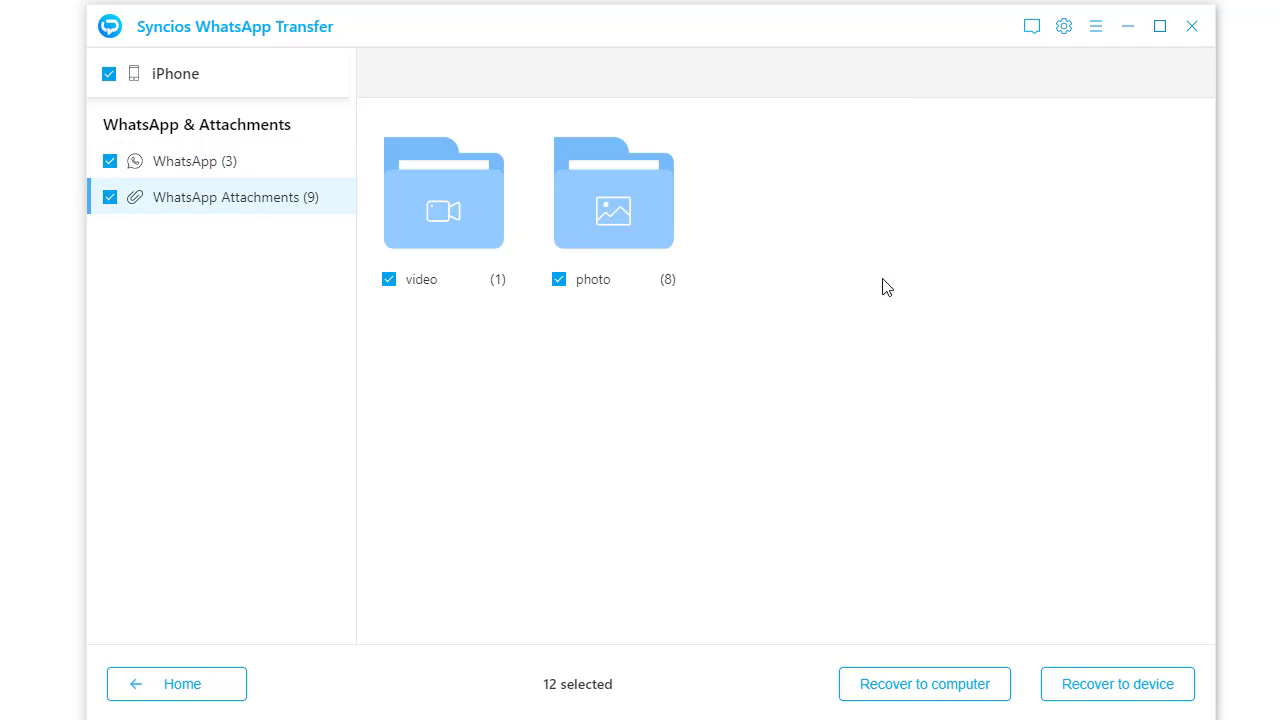
click(610, 212)
click(388, 78)
click(345, 165)
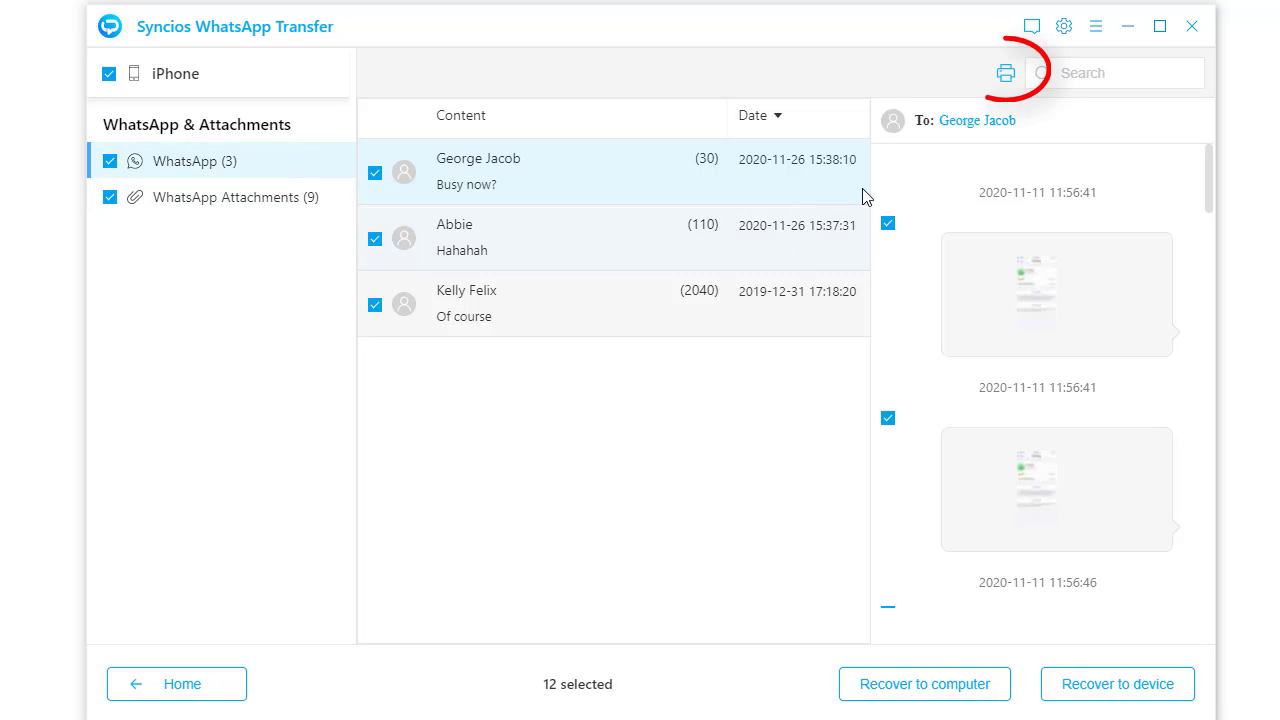
- Preview the selected chats for printing, check the available printers, and close without printing
click(1006, 88)
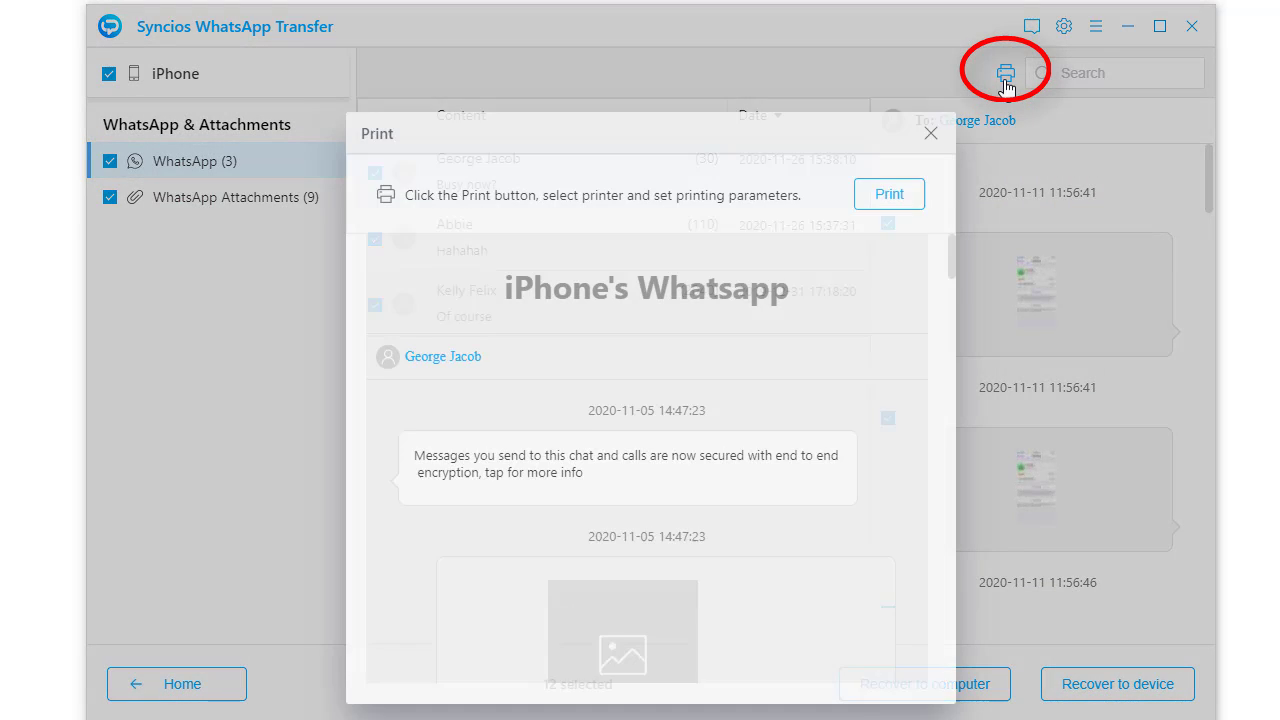
scroll(778, 352, down, 10)
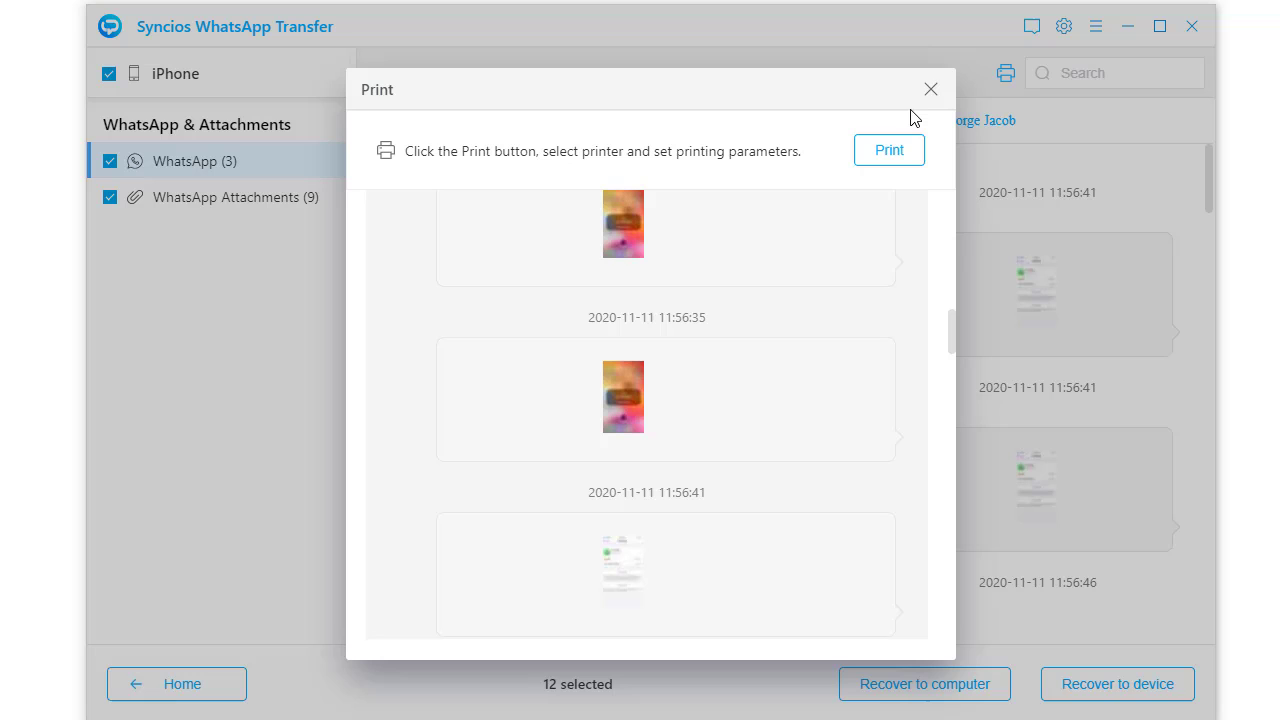
click(903, 160)
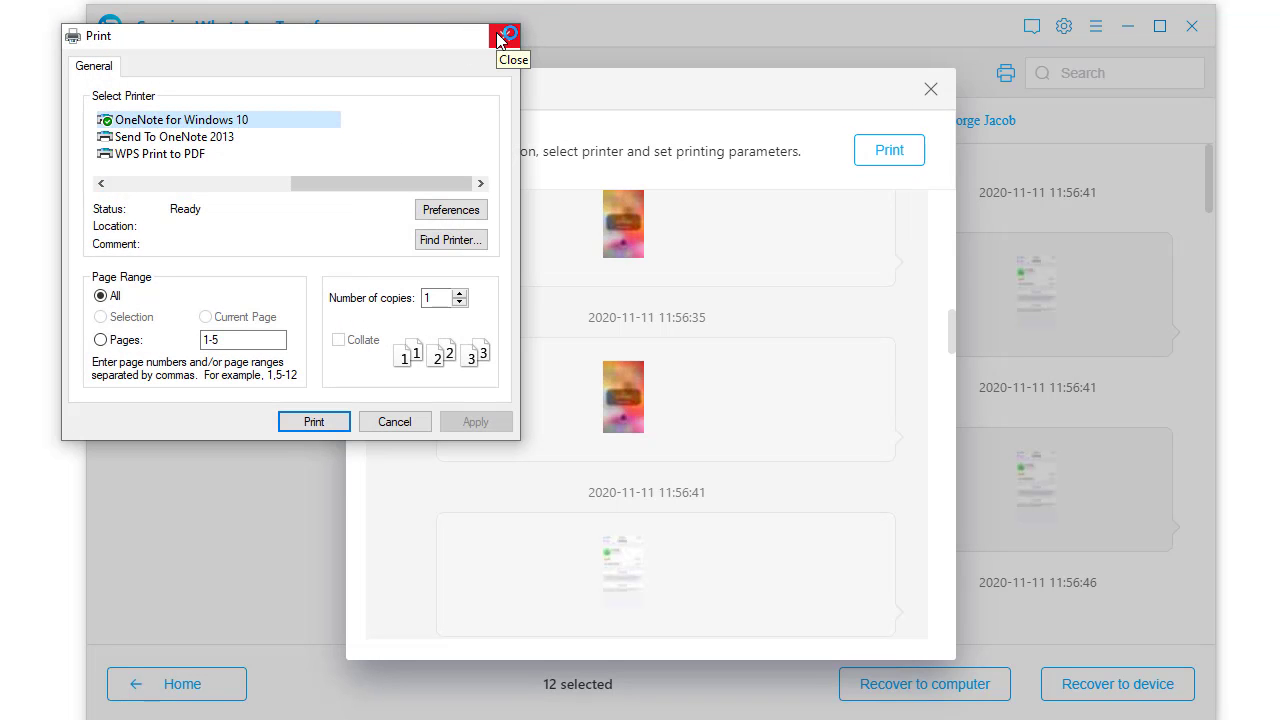
click(497, 34)
click(930, 90)
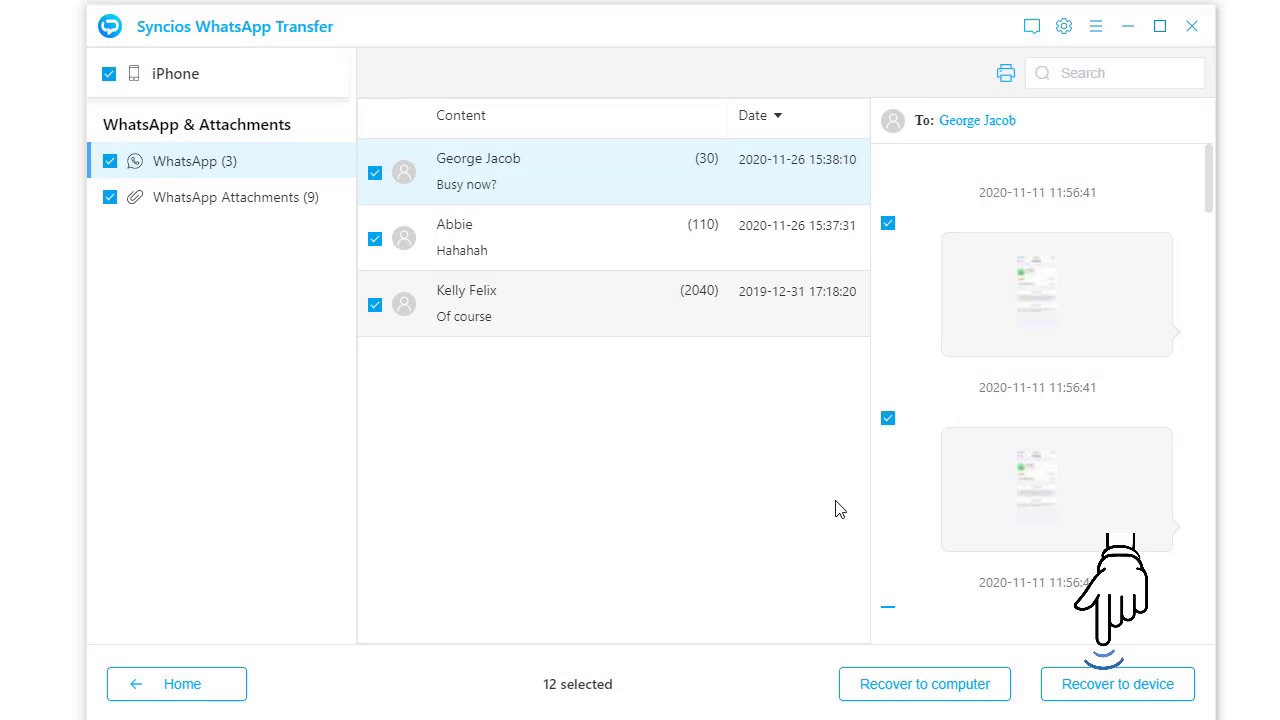
- Restore the selected WhatsApp data to the OnePlus, accepting that its existing WhatsApp content is wiped
click(1163, 686)
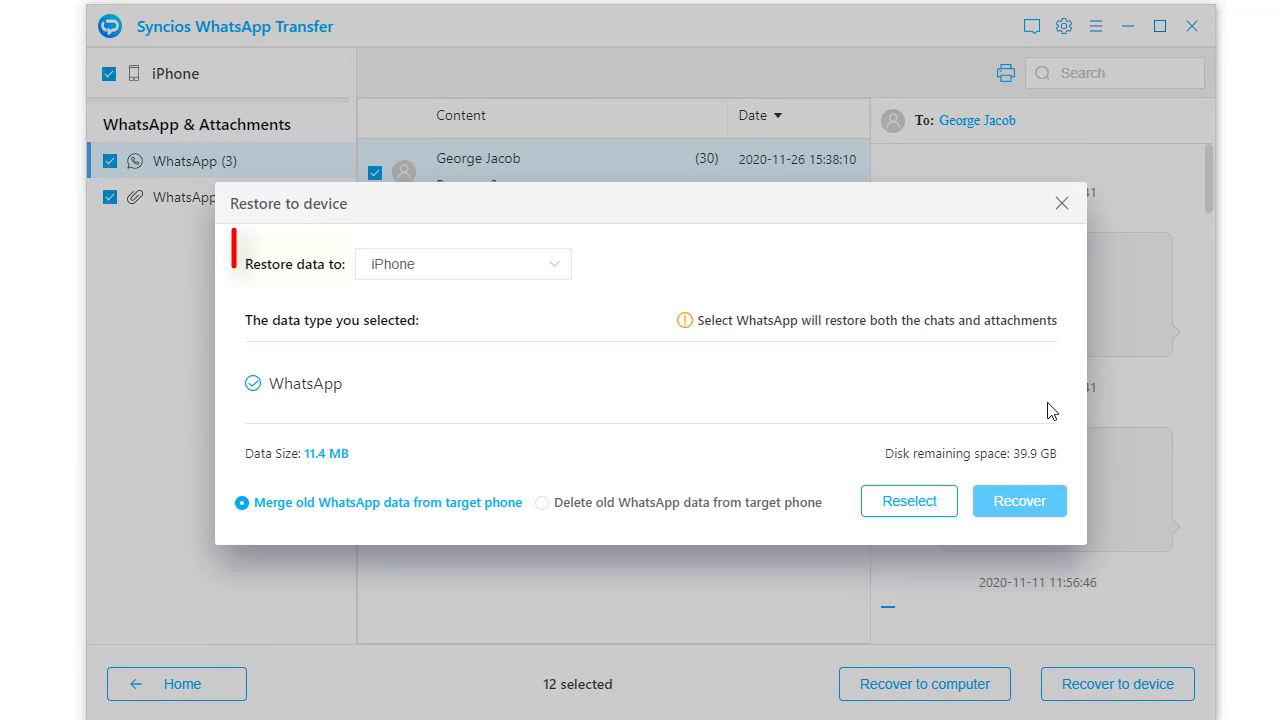
click(530, 272)
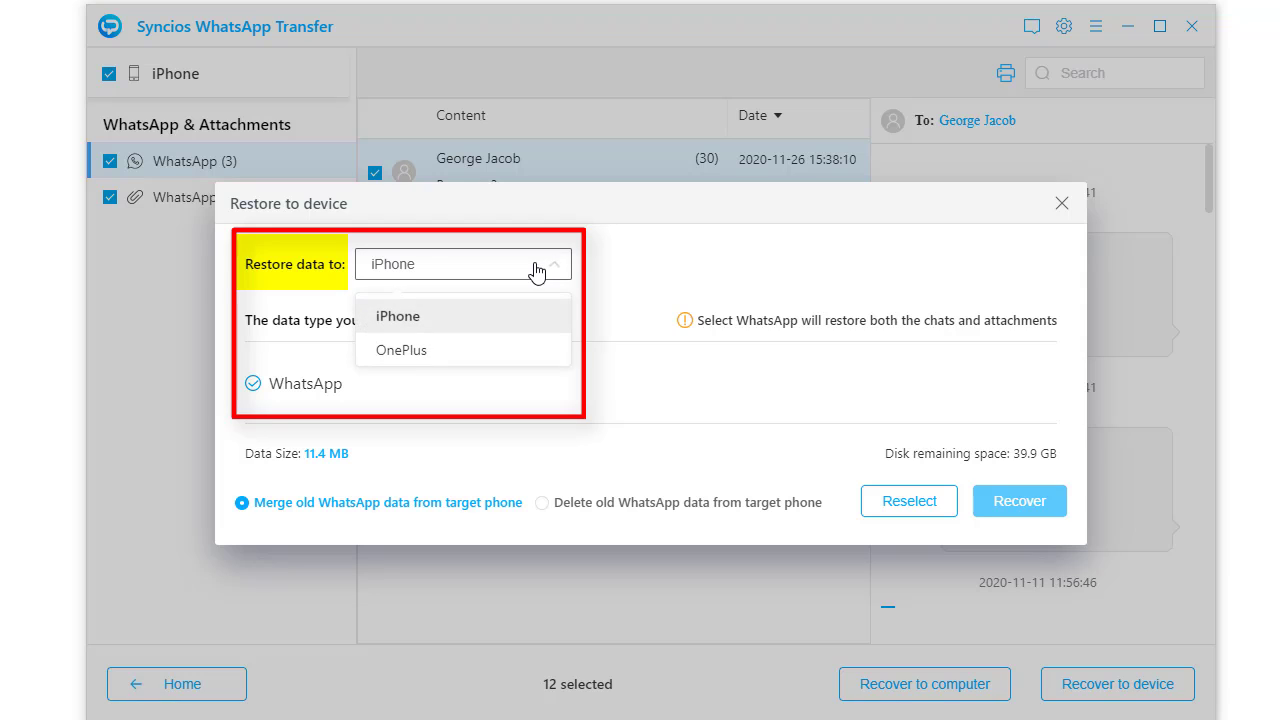
click(432, 355)
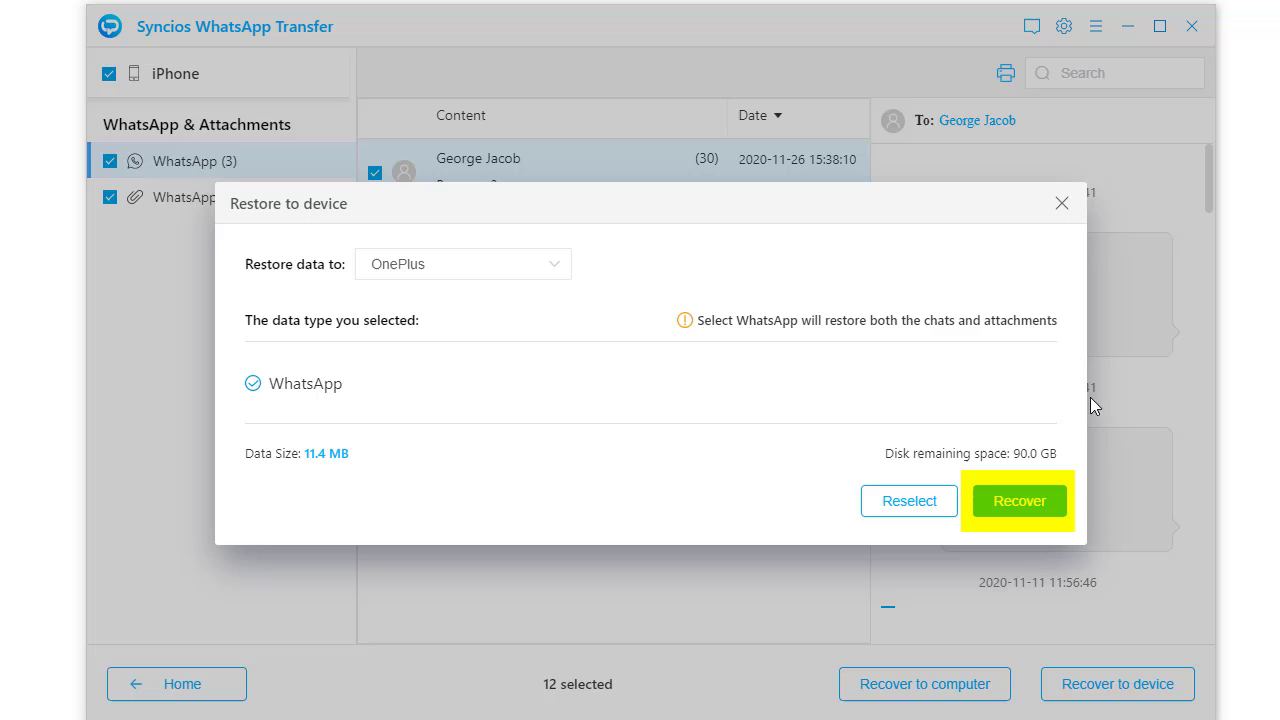
click(1033, 499)
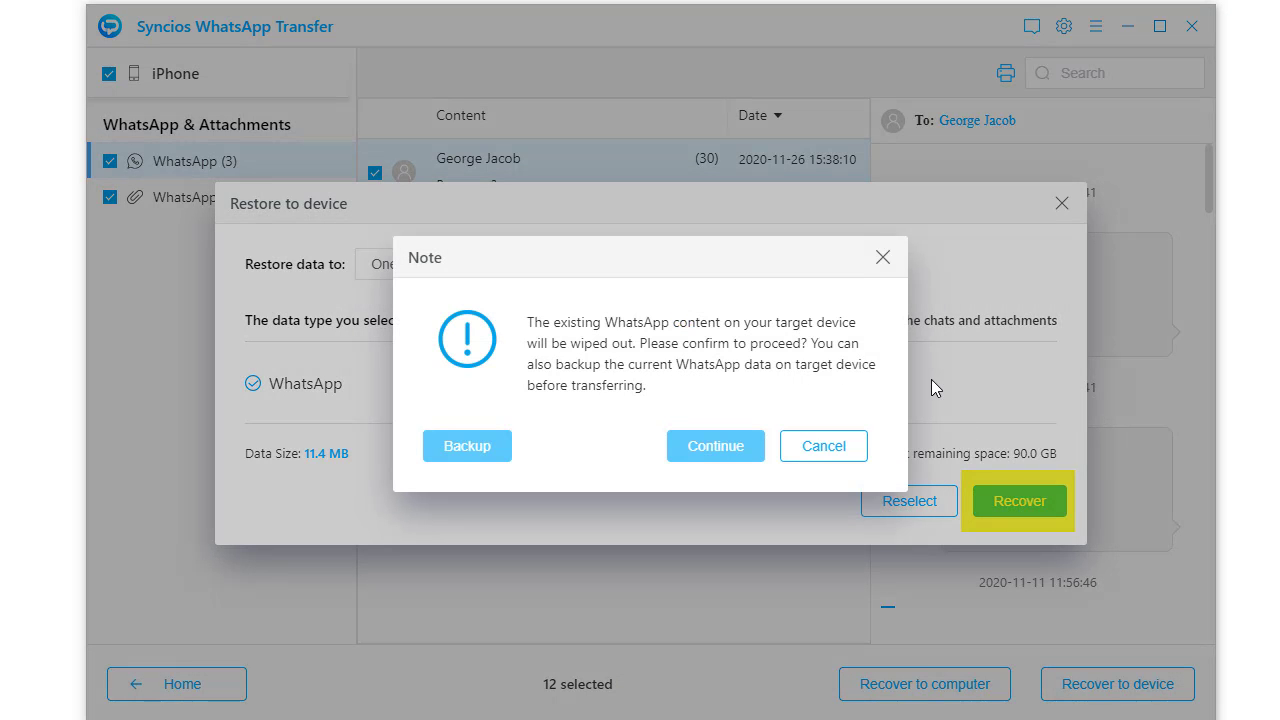
click(716, 446)
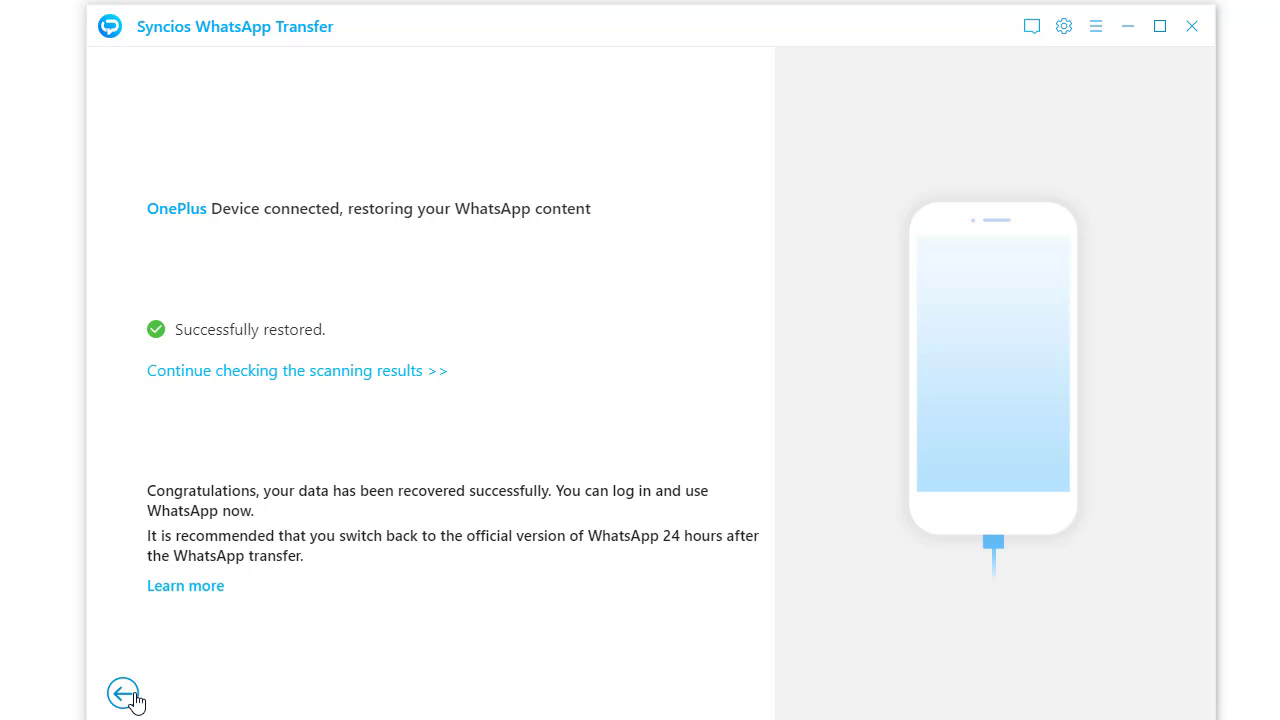
- Leave the restore result and return to the home screen, discarding the scanning result
click(126, 693)
click(137, 700)
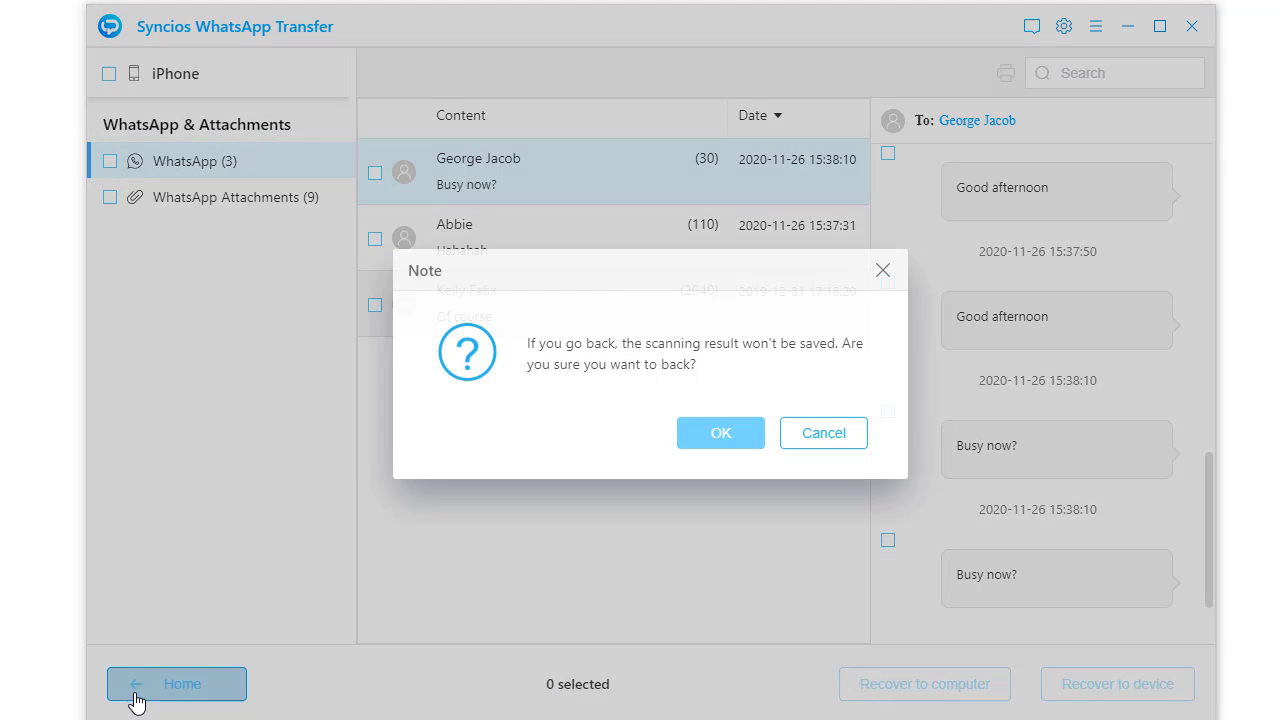
click(701, 443)
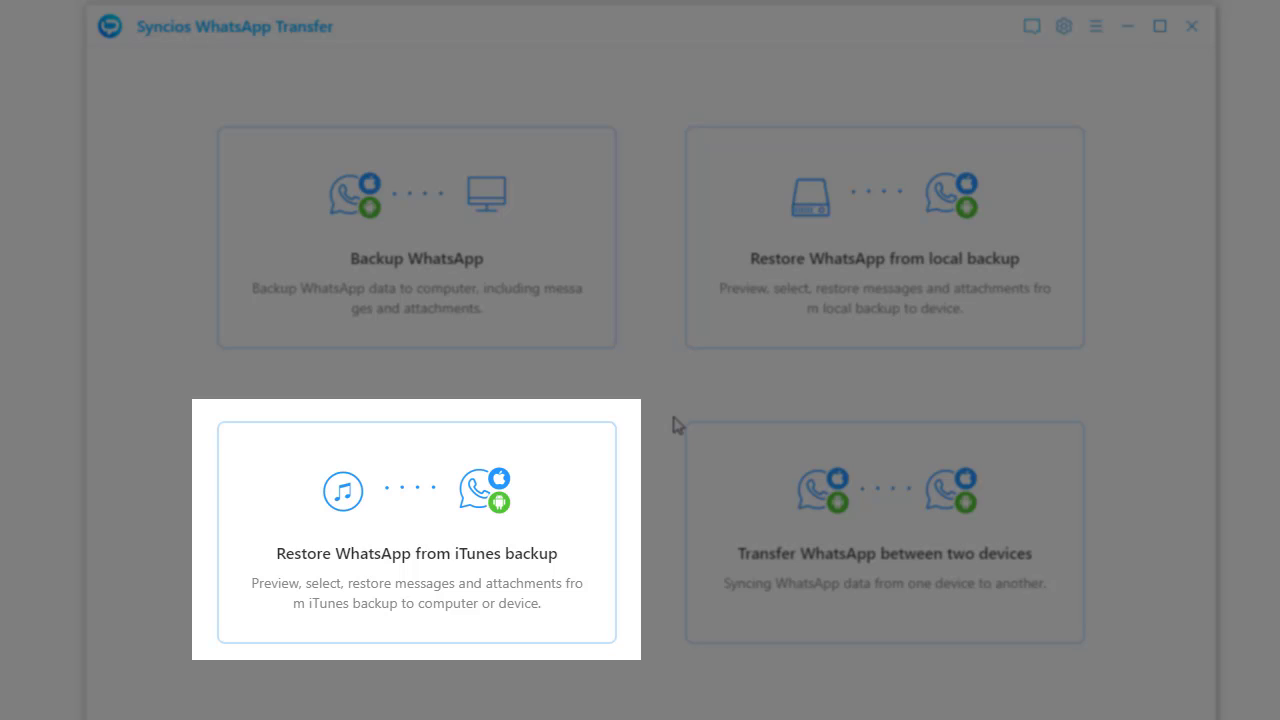
- Open the iPhone's iTunes backup dated 2020/12/14 14:27 for a WhatsApp restore and view the broadcast and second chats
click(531, 480)
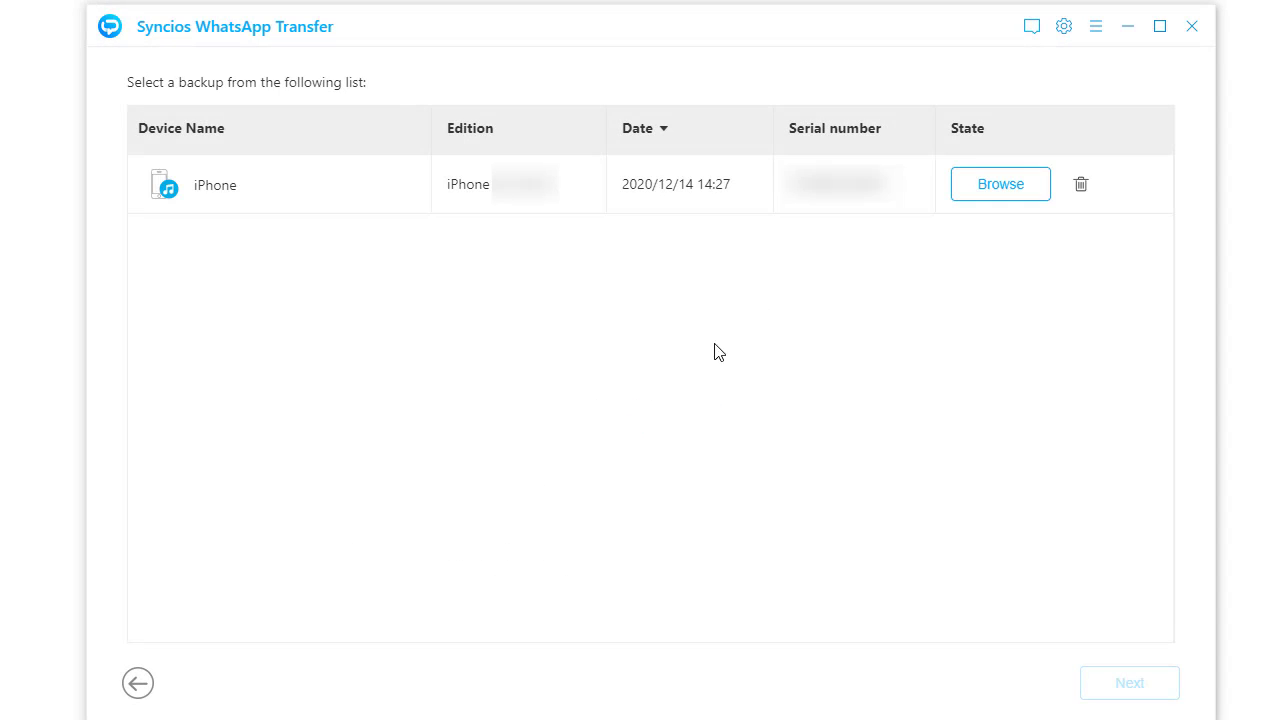
click(1018, 189)
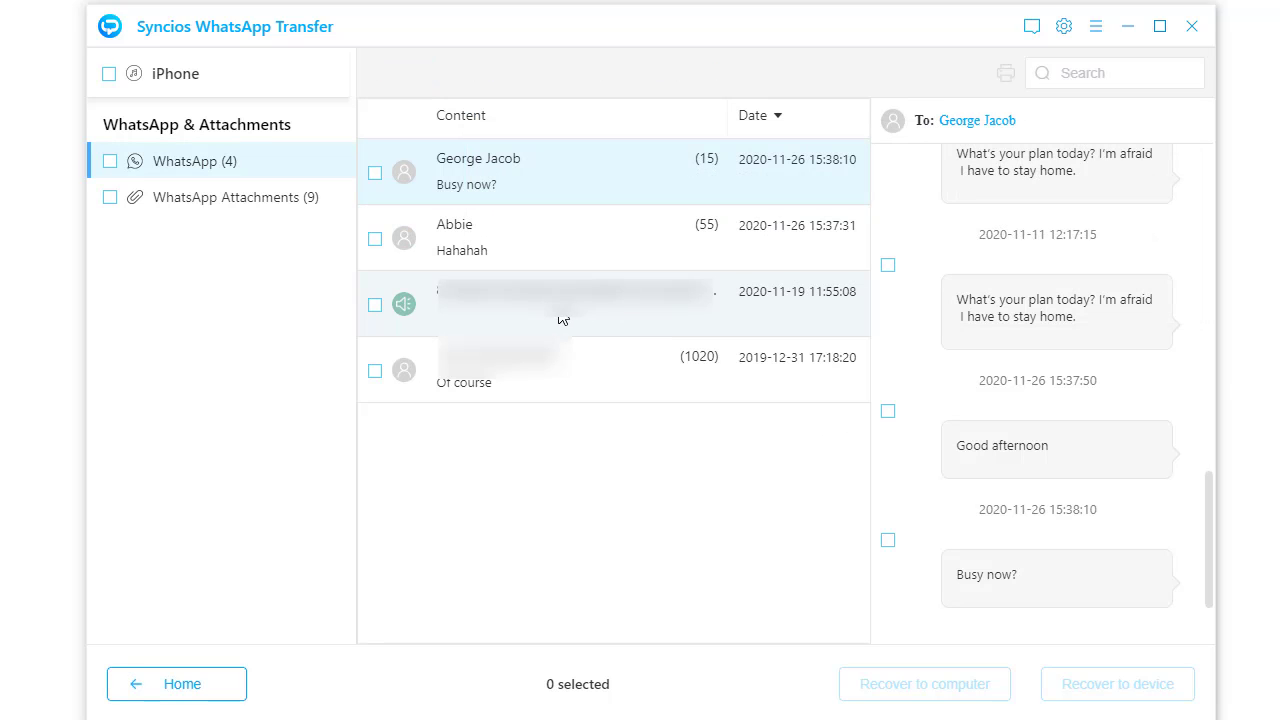
click(562, 319)
click(546, 249)
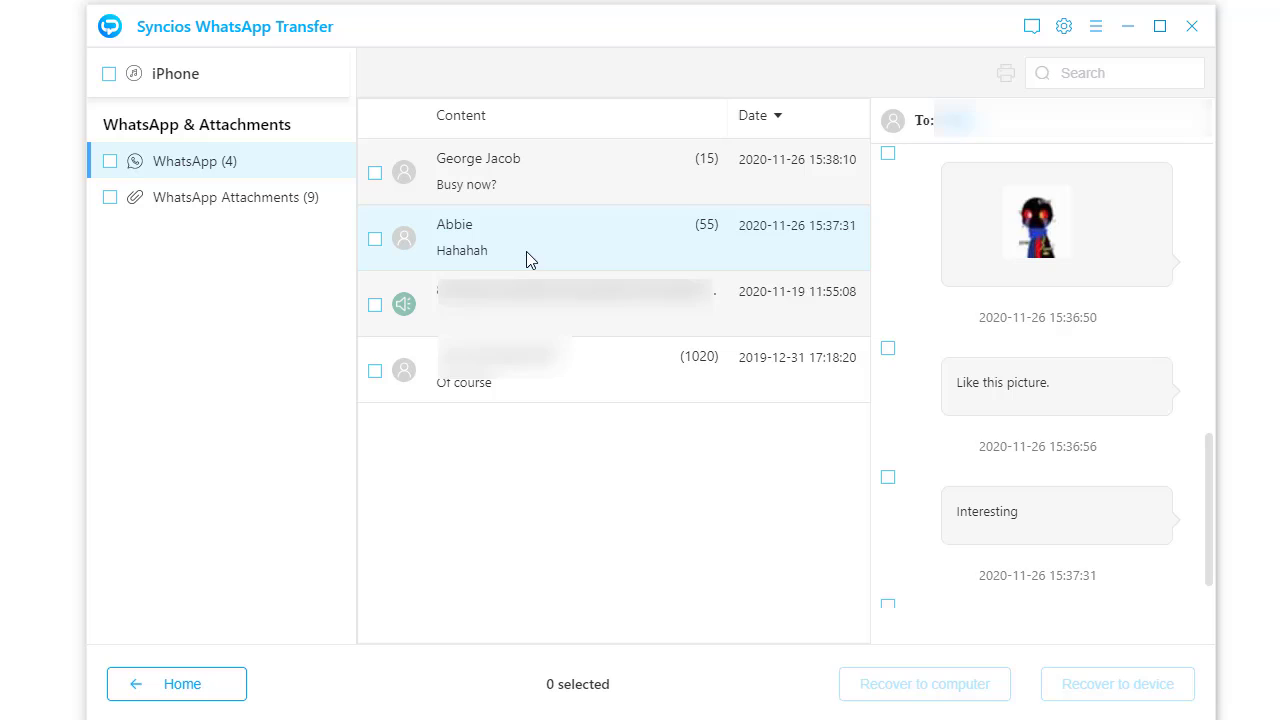
- Browse the messages of the last chat in the list and view the photos among the WhatsApp attachments
click(491, 388)
scroll(975, 470, up, 1)
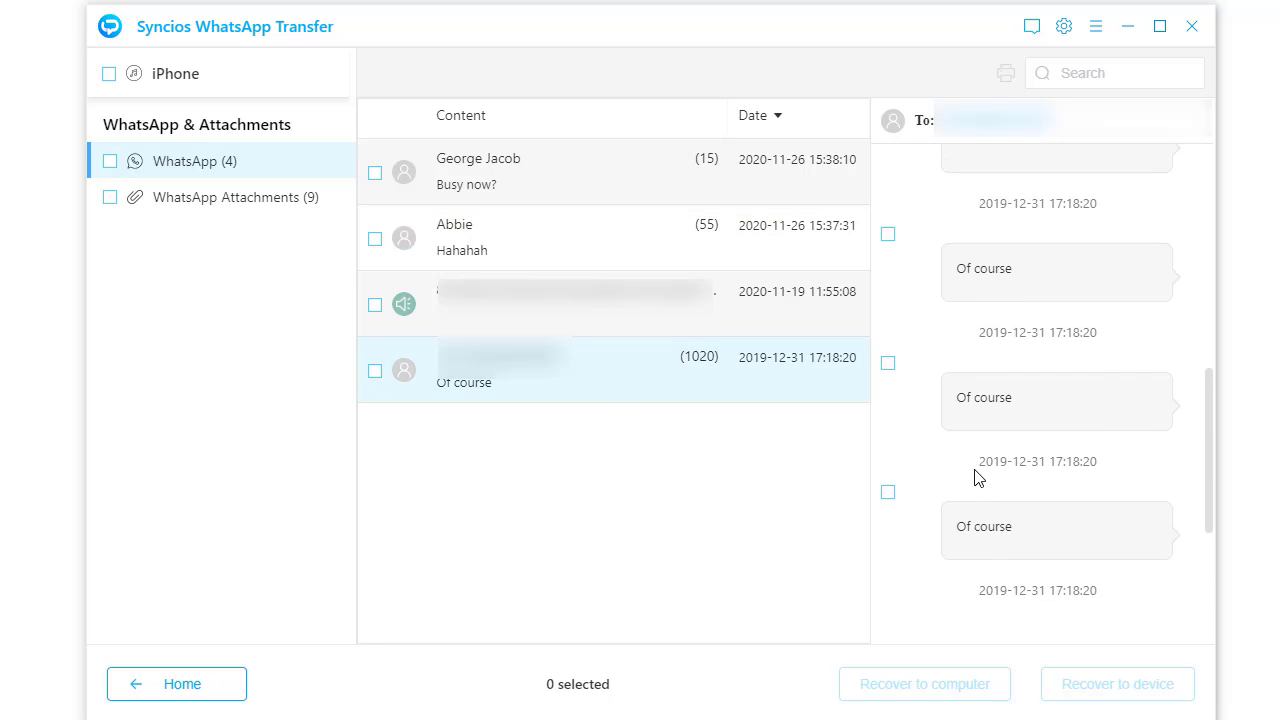
scroll(978, 478, up, 3)
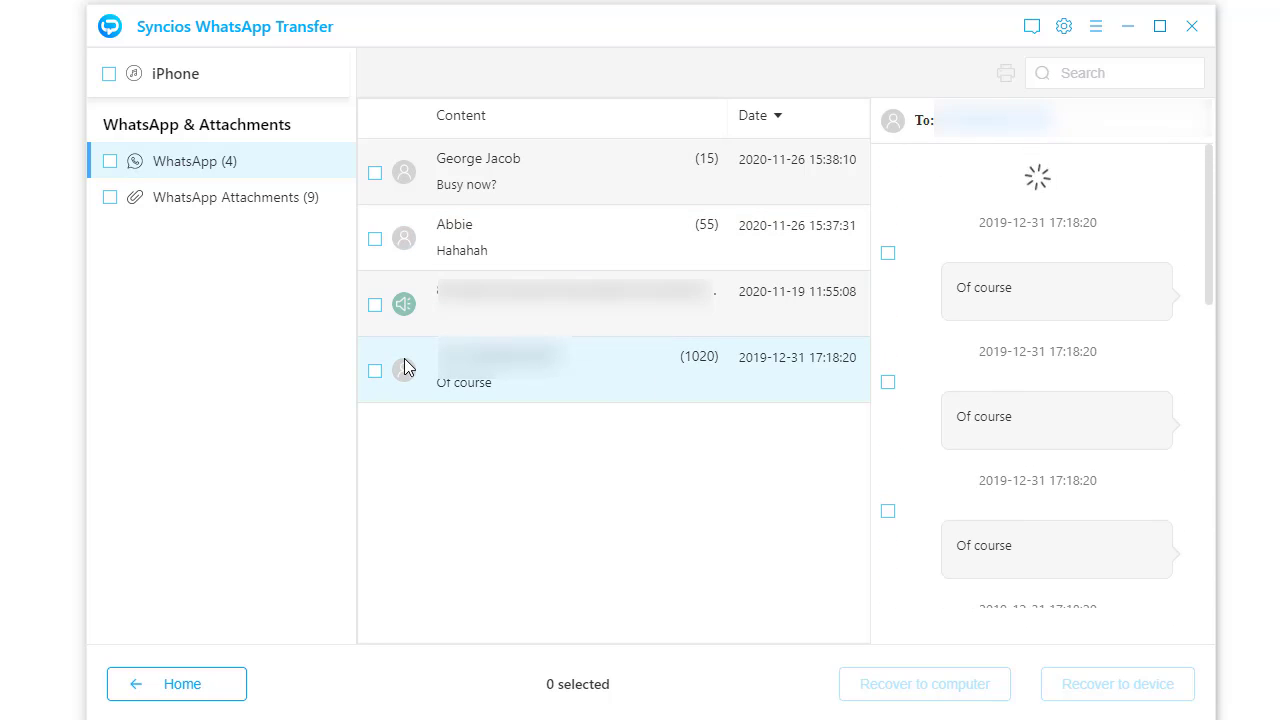
click(258, 200)
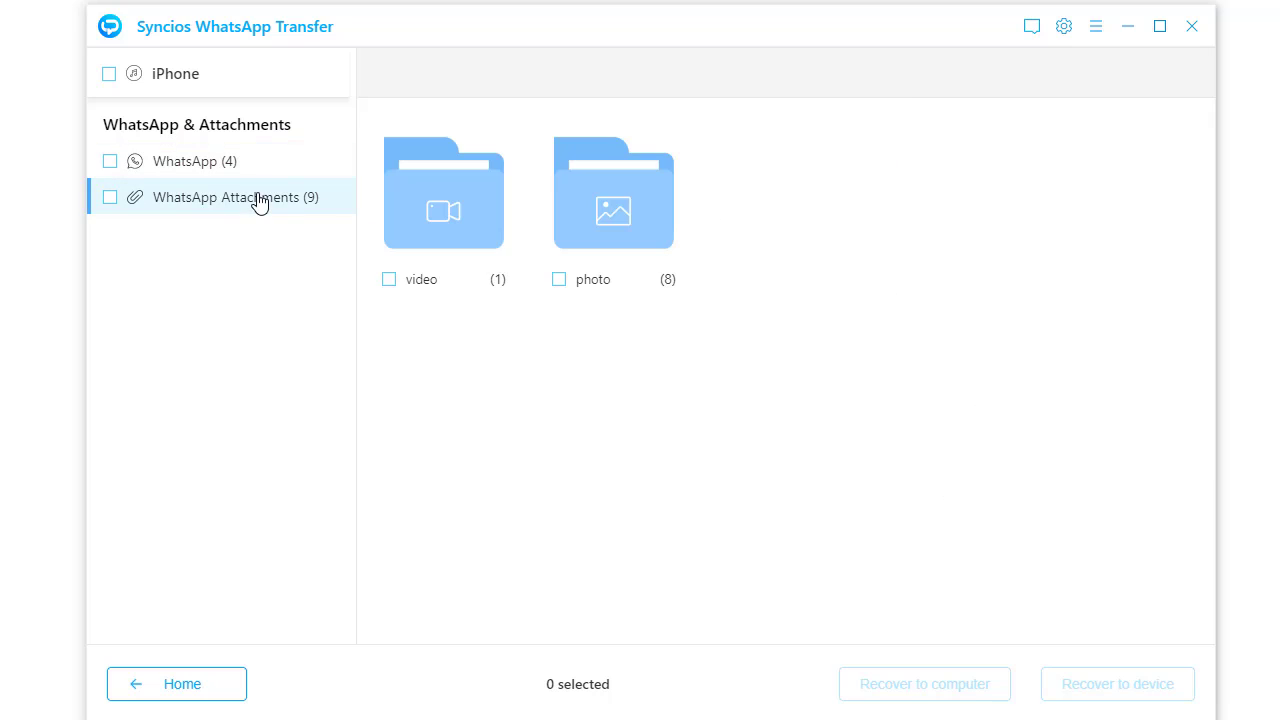
double_click(615, 242)
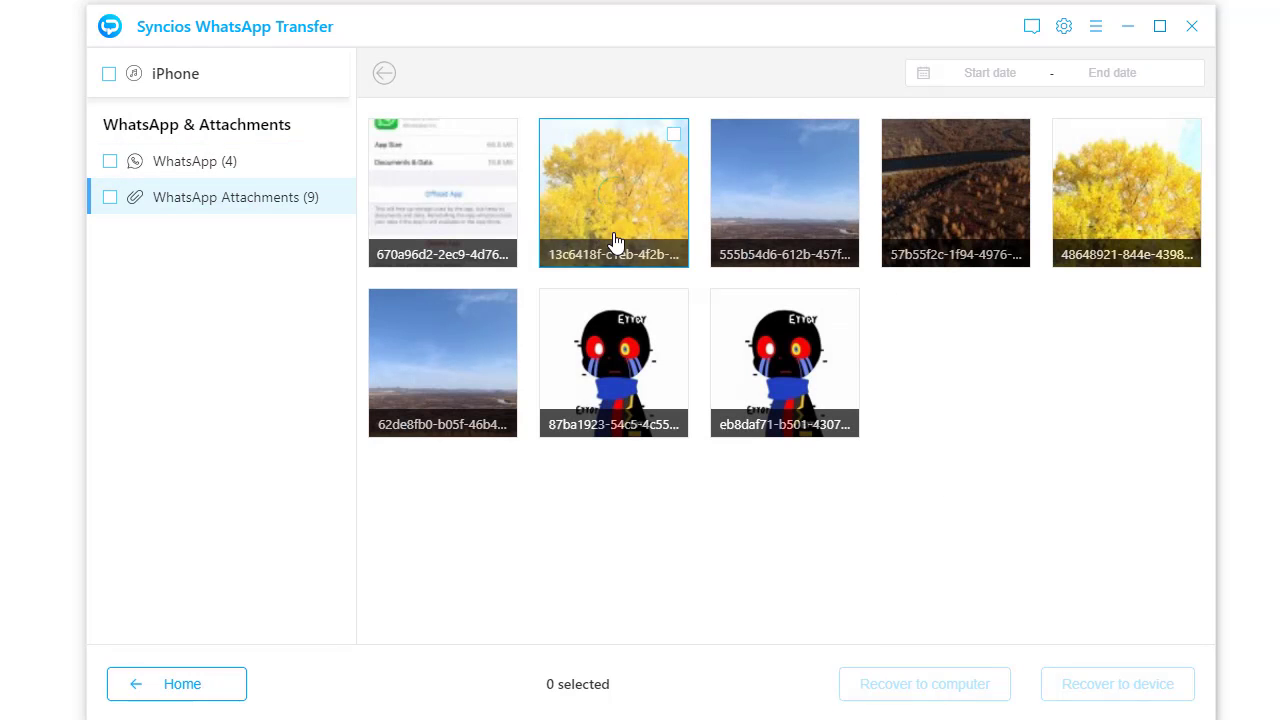
- Return to the WhatsApp chat list and select the first and fourth chats for recovery
click(196, 172)
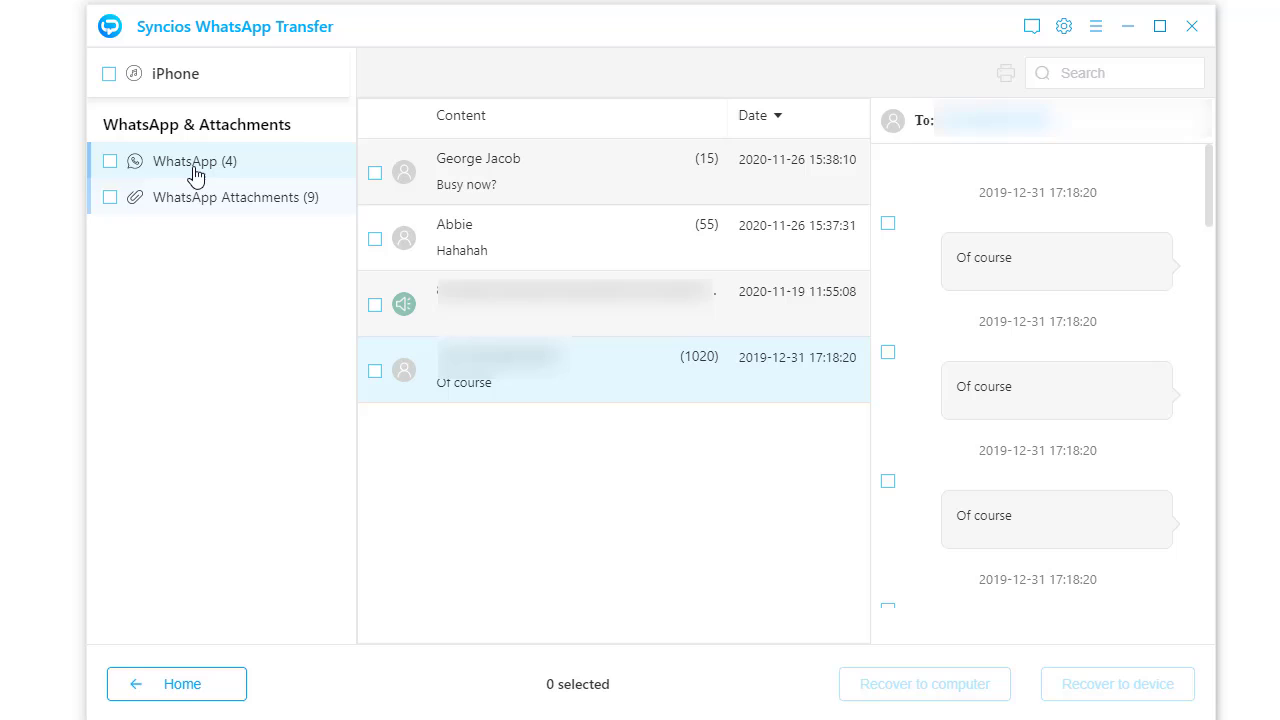
click(375, 174)
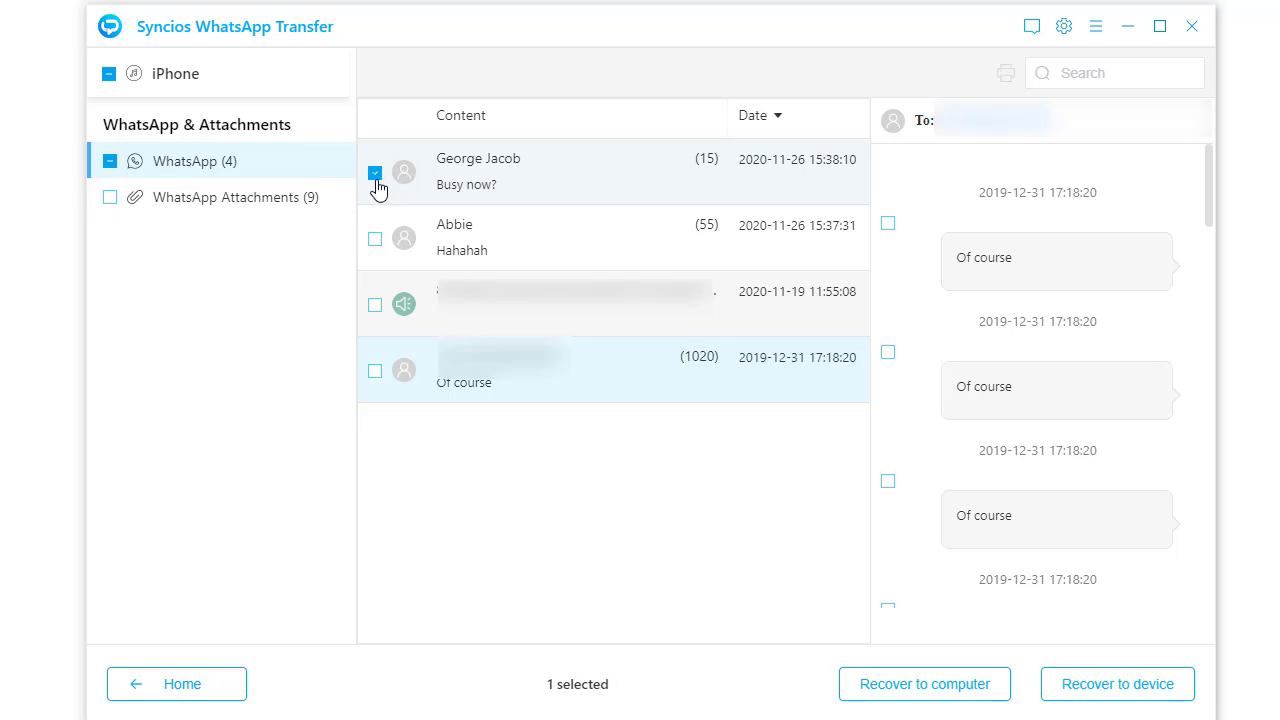
click(376, 372)
- Recover the two selected iTunes backup chats to the OnePlus, agreeing to wipe its existing WhatsApp content without backing it up
click(1092, 681)
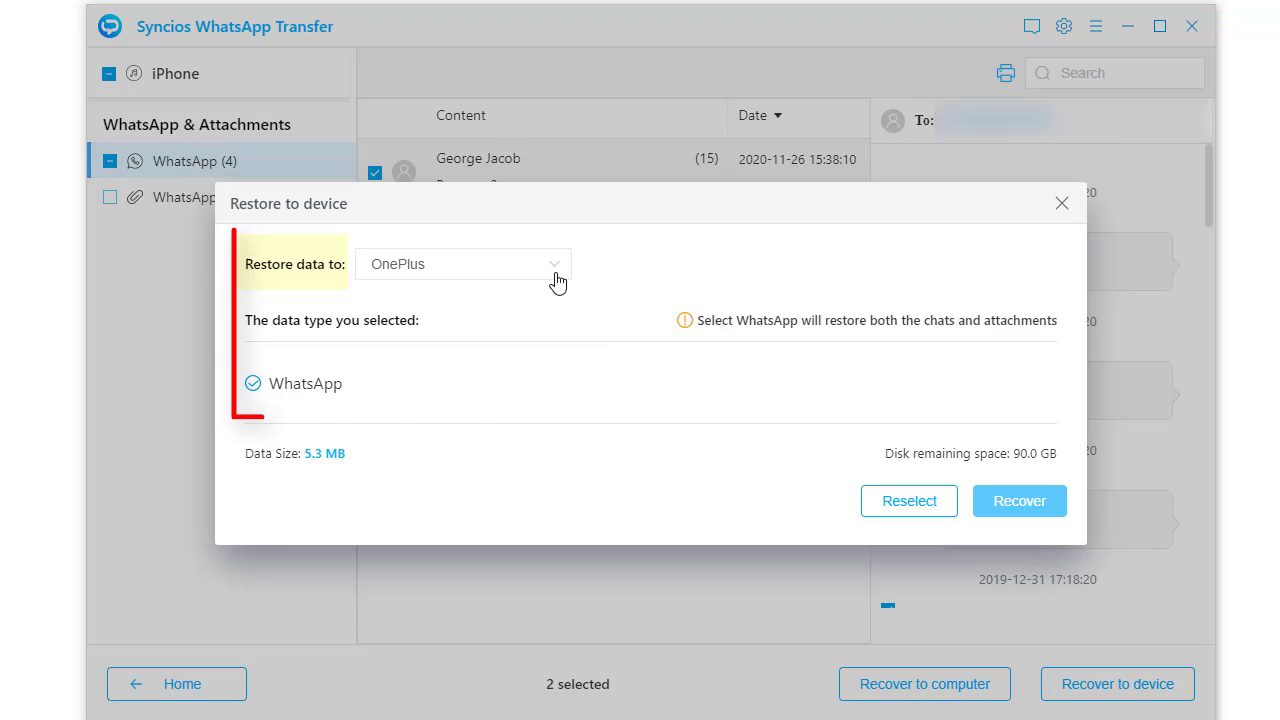
click(557, 270)
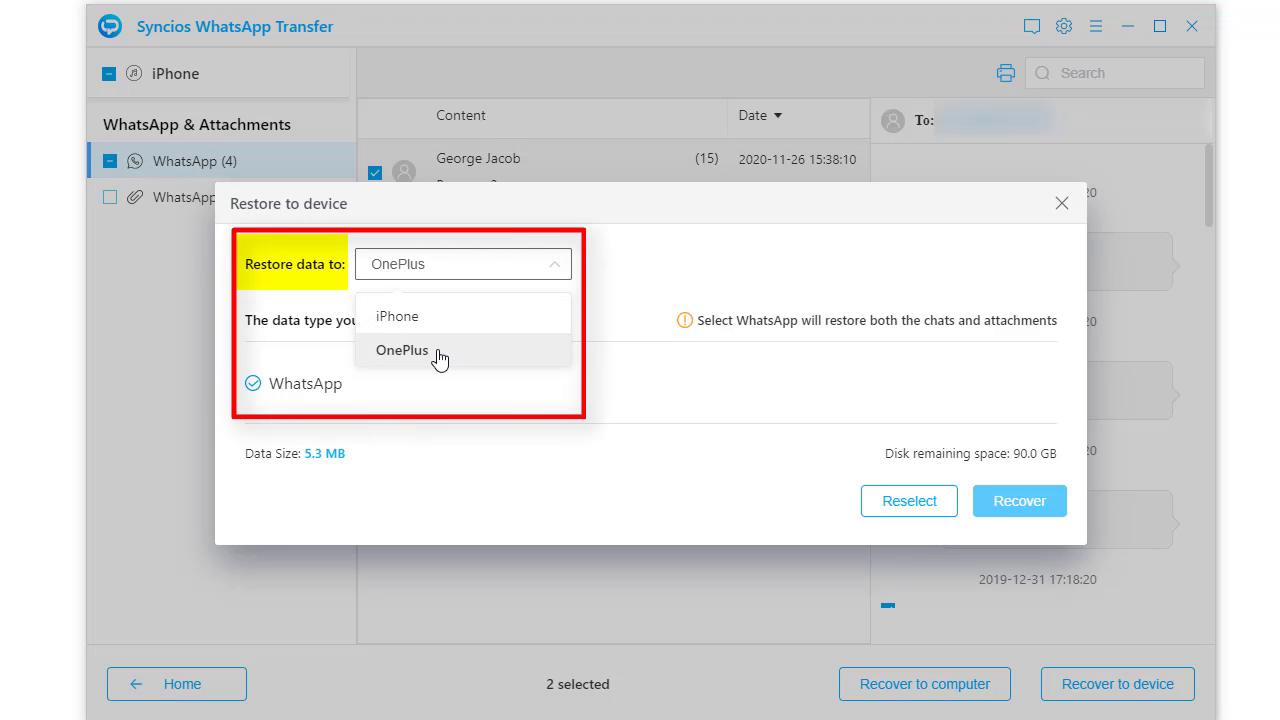
click(440, 352)
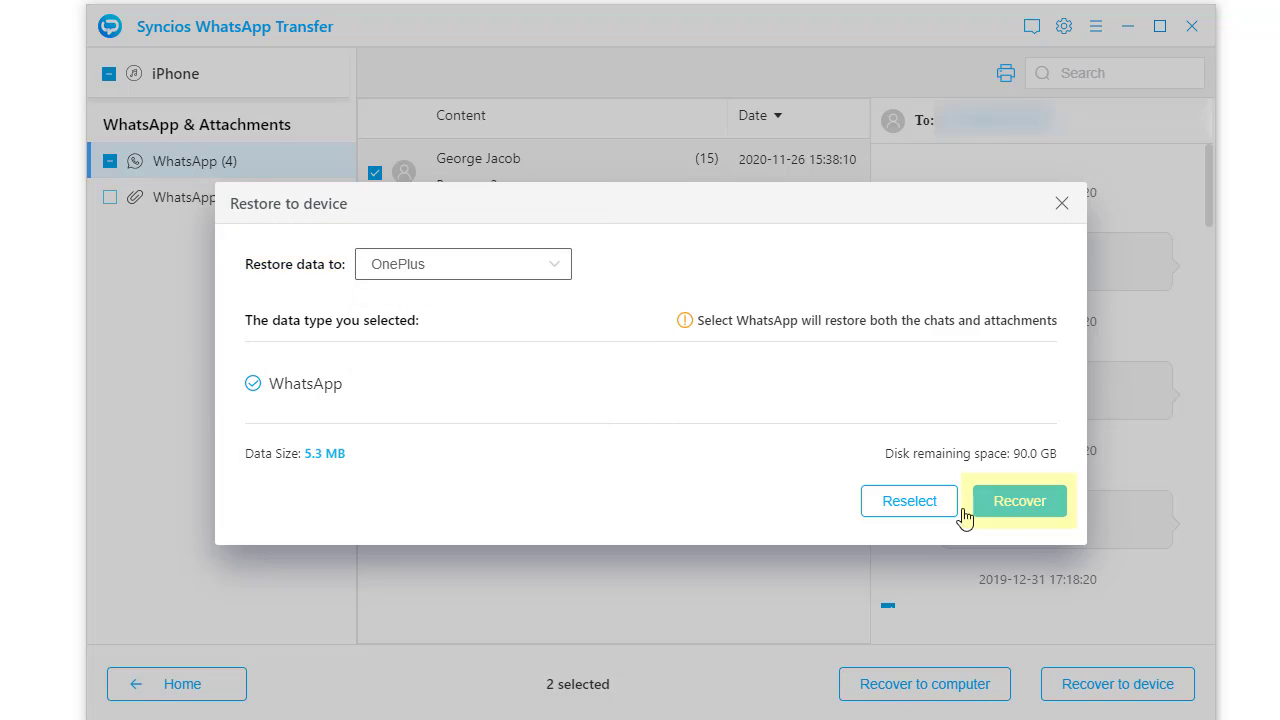
click(1030, 505)
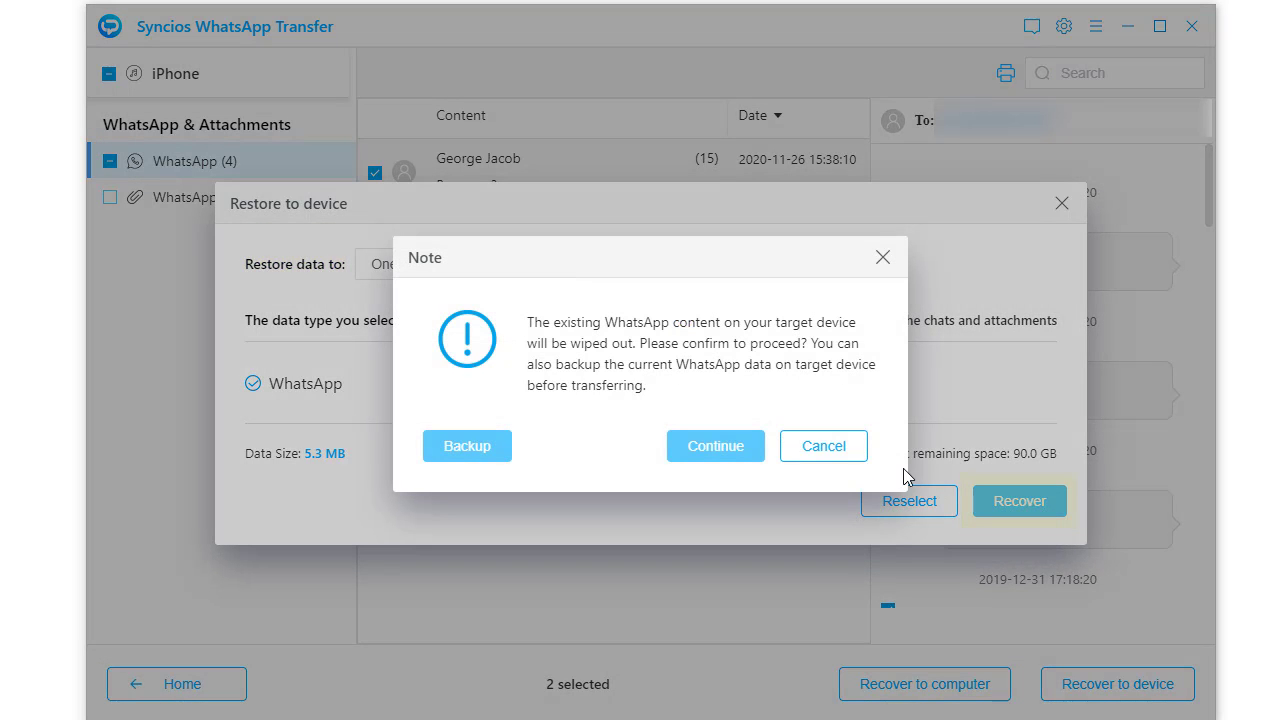
click(716, 446)
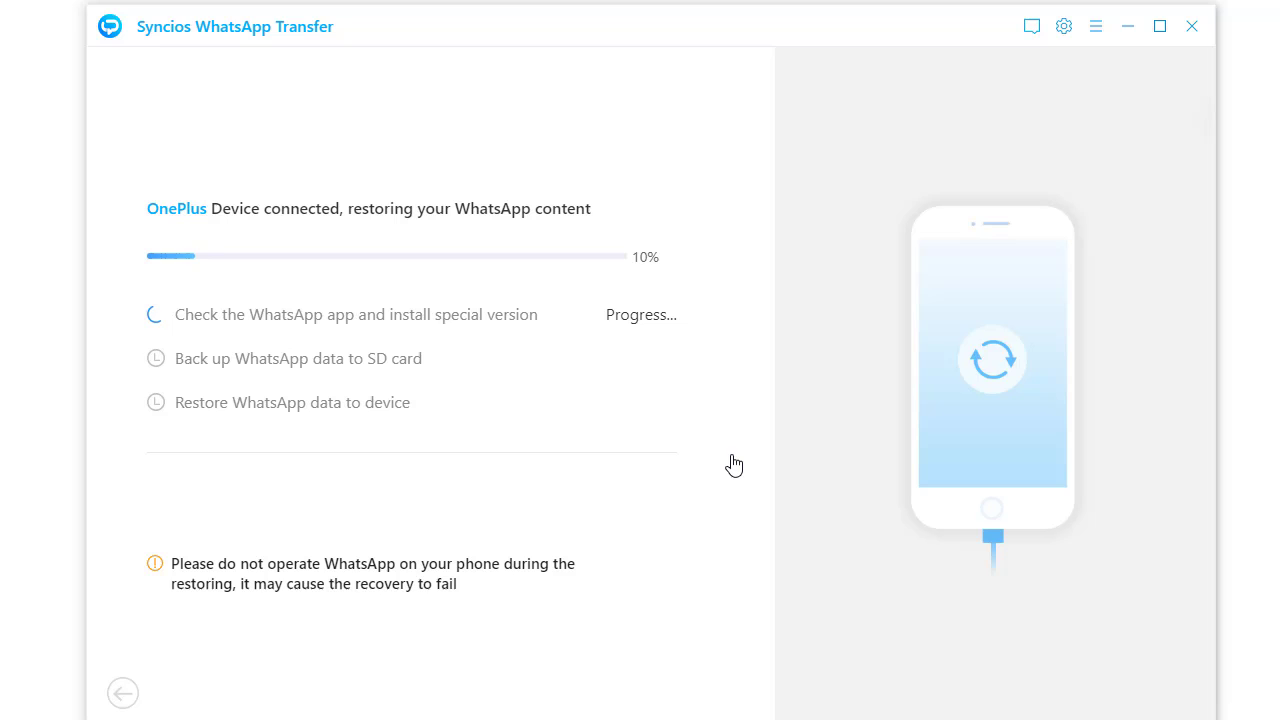